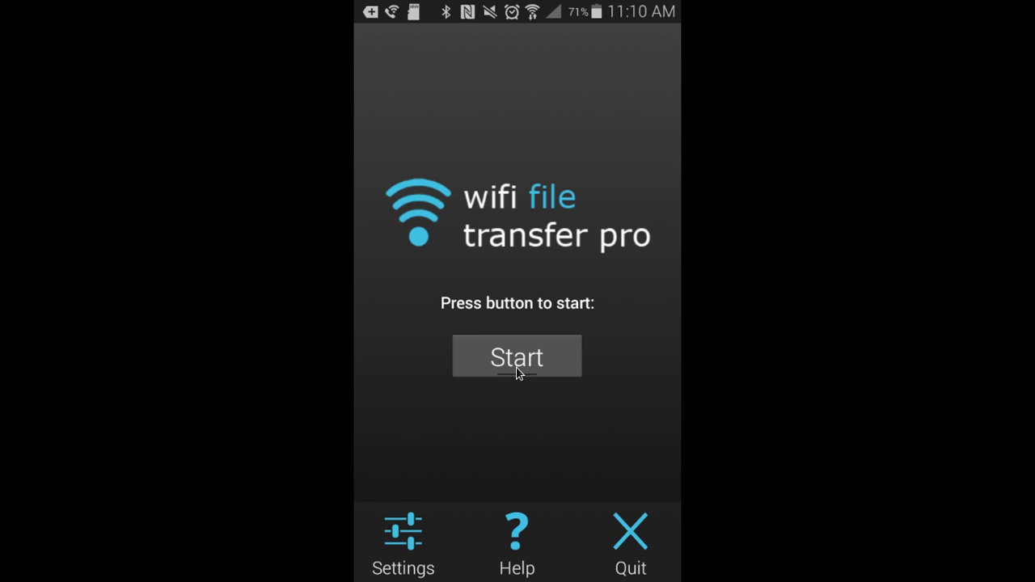
Start the WiFi file transfer server on the phone and accept the notice showing its browser address.
click(517, 373)
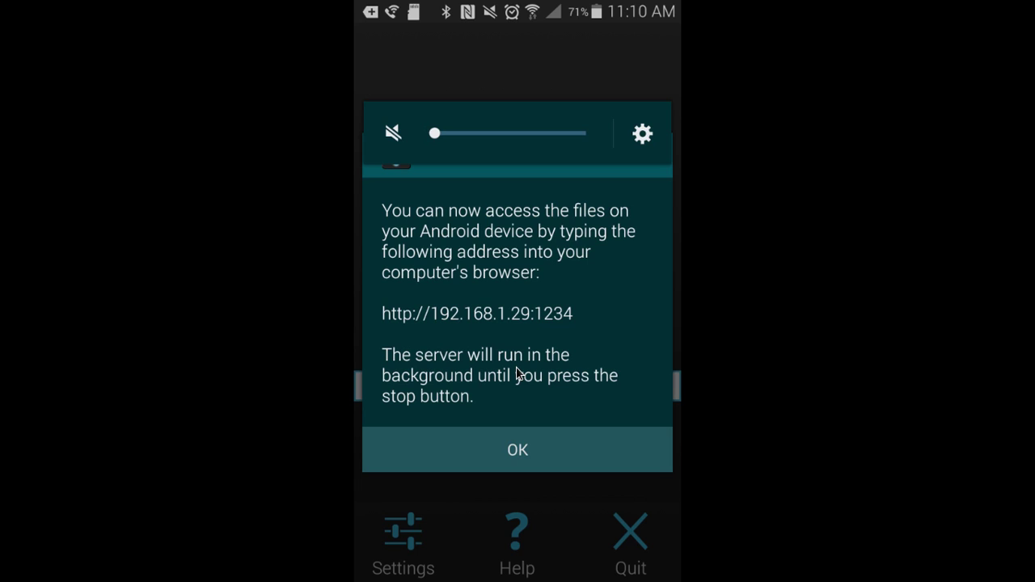
click(543, 451)
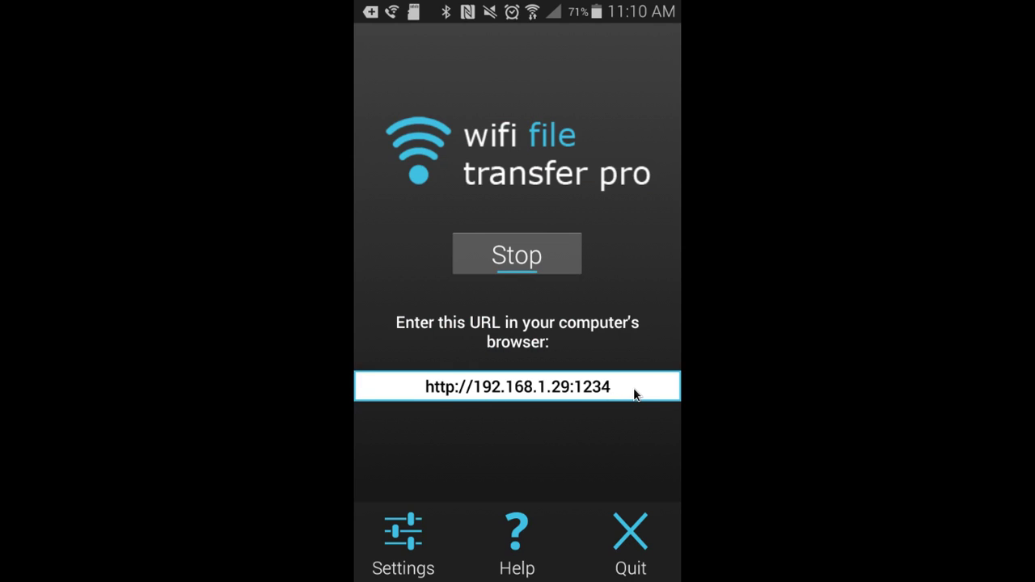
Launch Firefox with the phone's server address 192.168.1.29:1234 and check the address against the phone screen.
key(alt+F2)
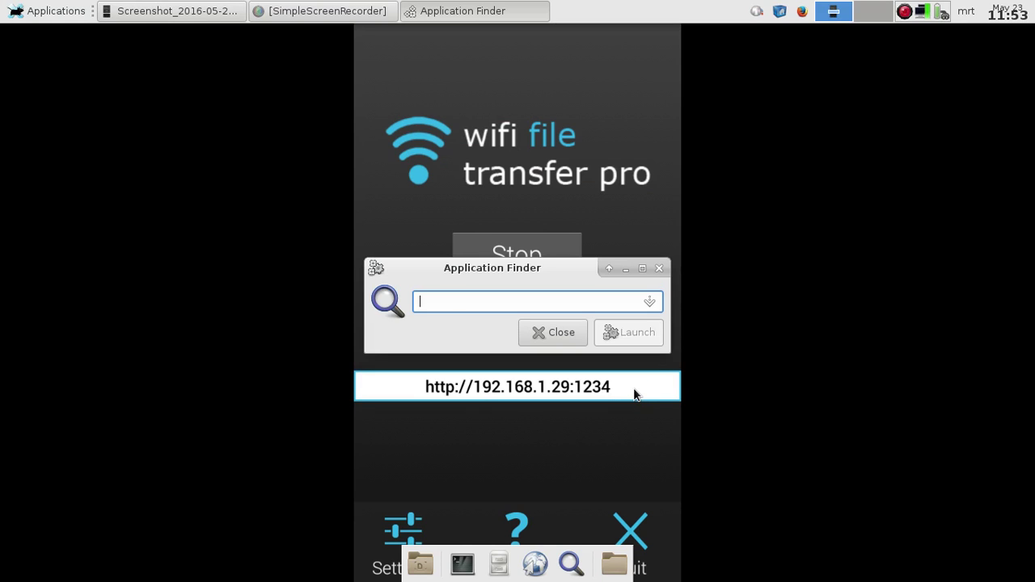
text(firefox)
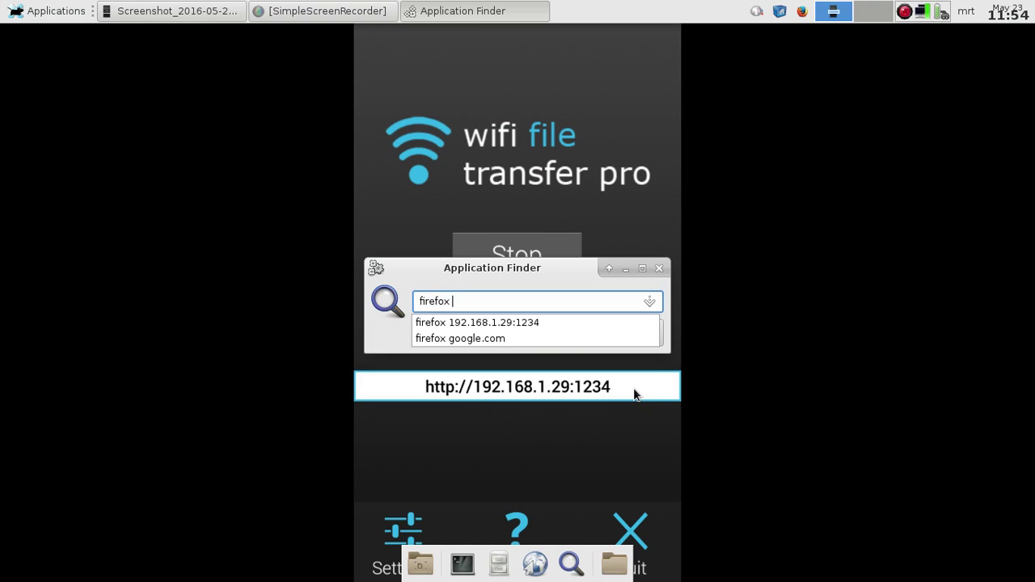
key(Down)
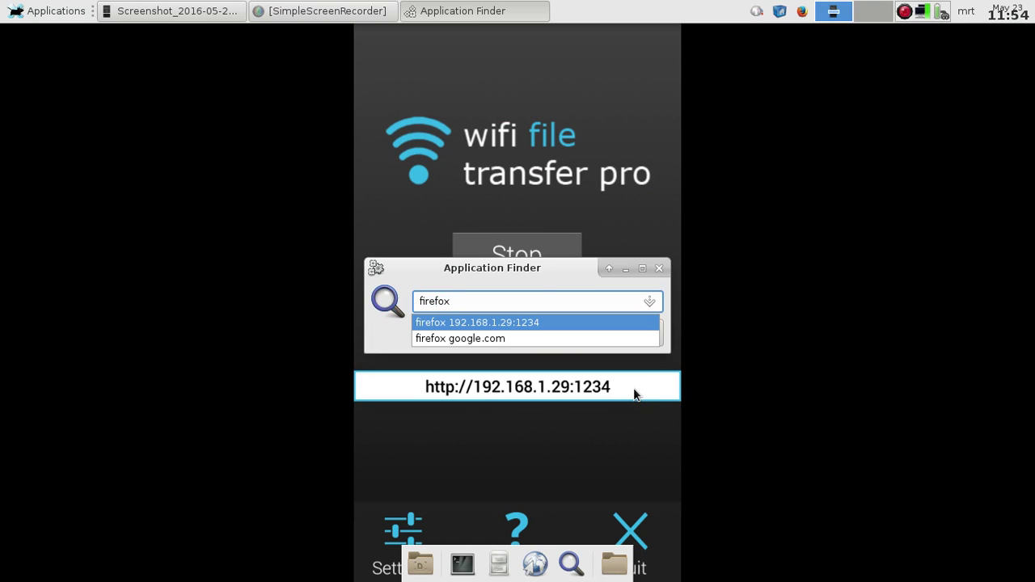
key(Return)
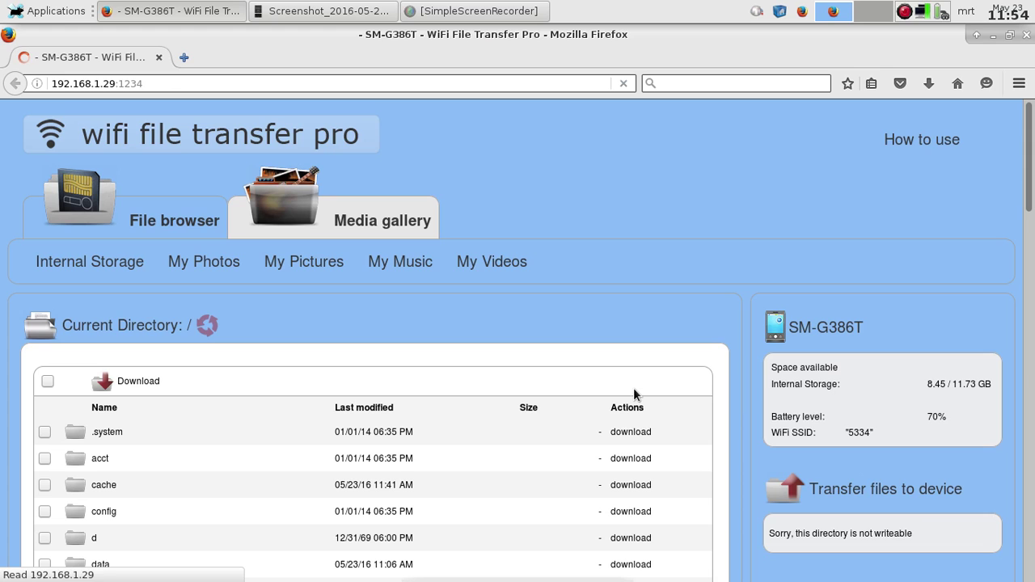
key(alt+Tab)
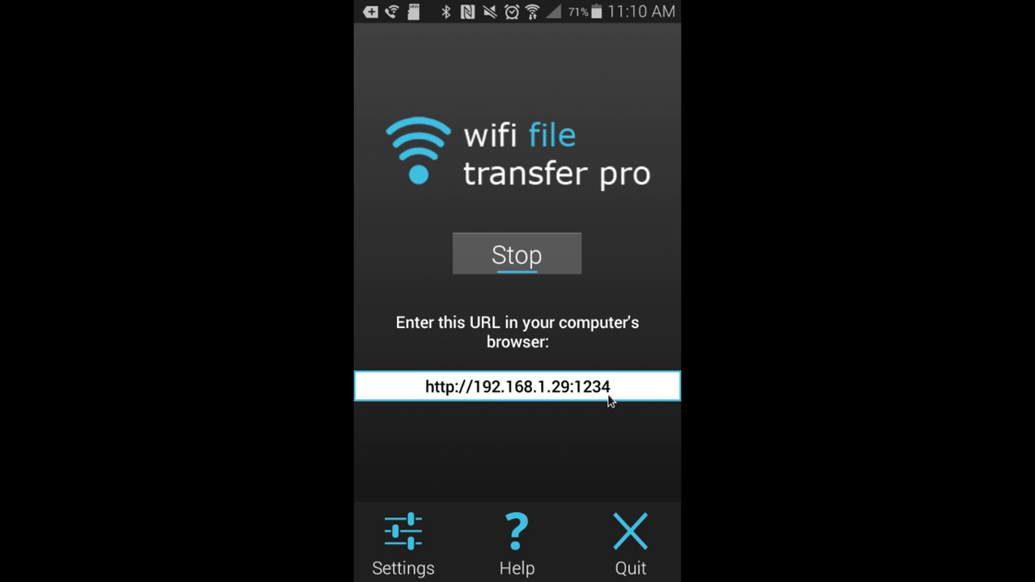
key(alt+Tab)
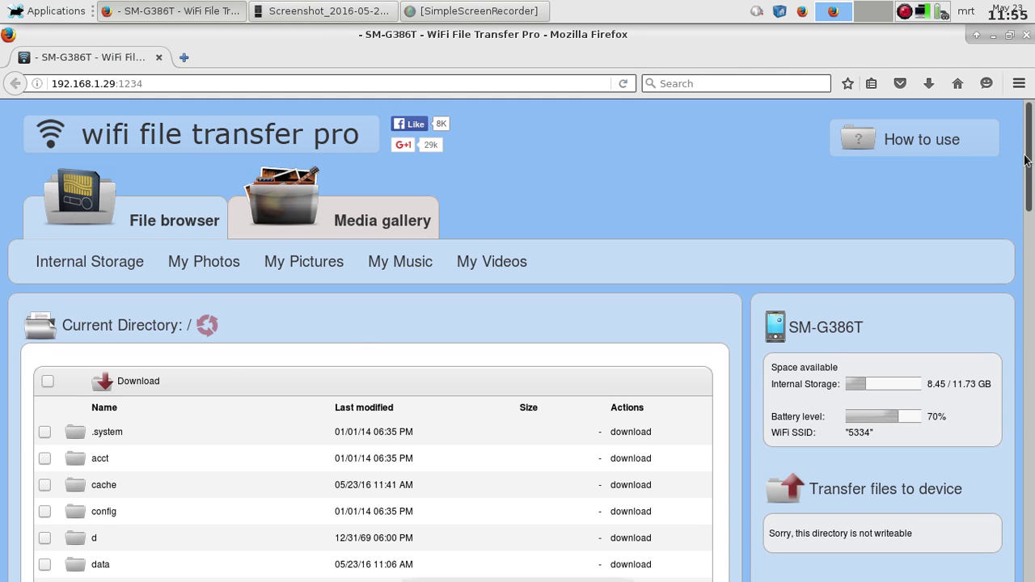
Browse the phone's Internal Storage to the DCIM/Camera folder.
mouse_move(1030, 182)
mouse_down()
mouse_move(1031, 304)
mouse_move(1032, 167)
mouse_up()
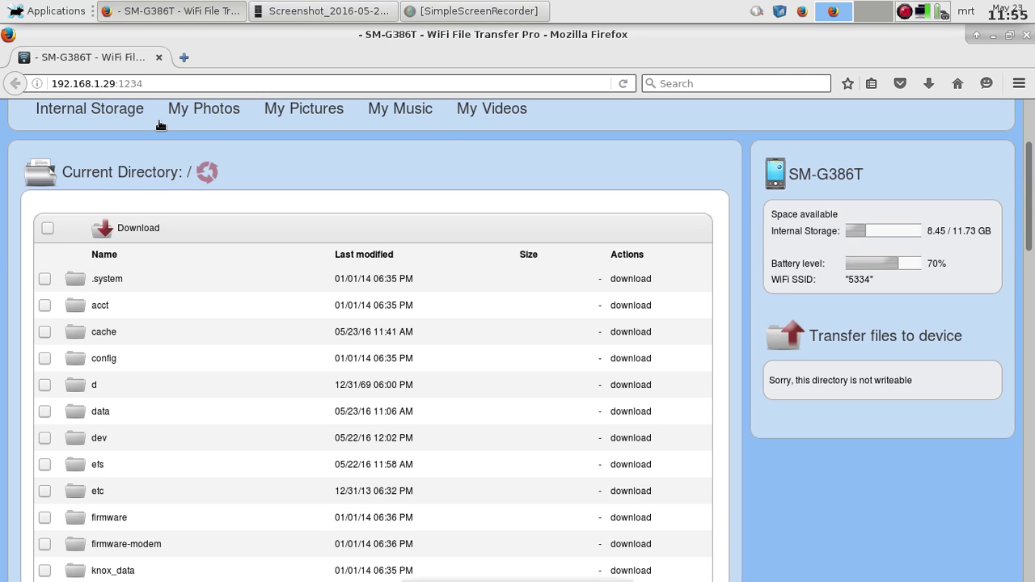
click(109, 110)
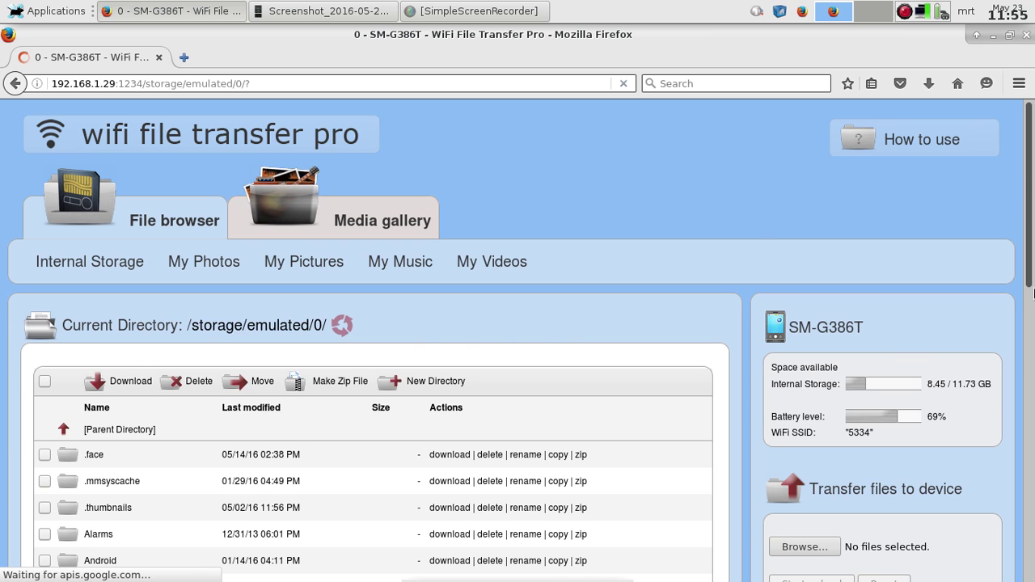
scroll(1033, 292, down, 4)
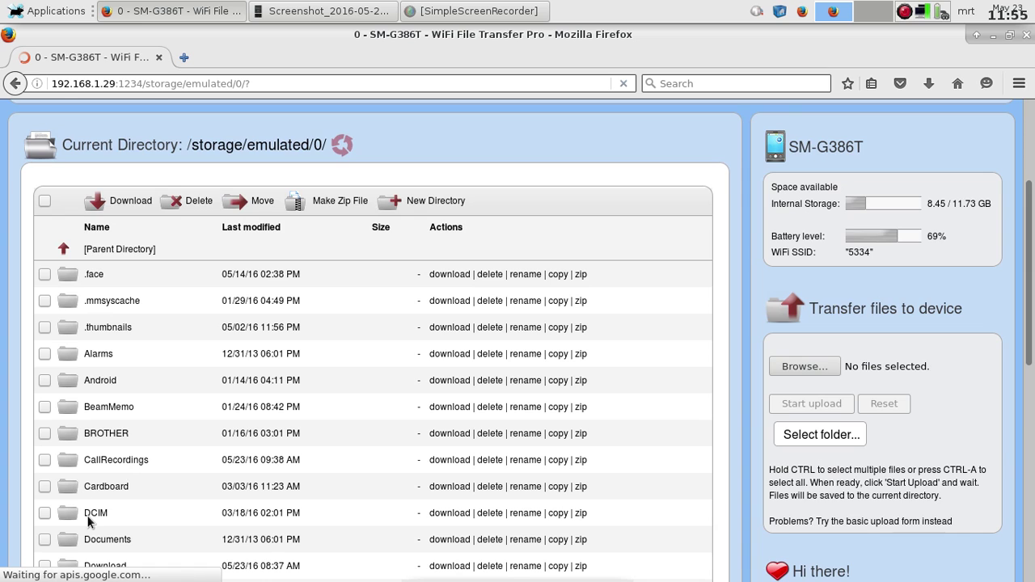
scroll(91, 519, down, 3)
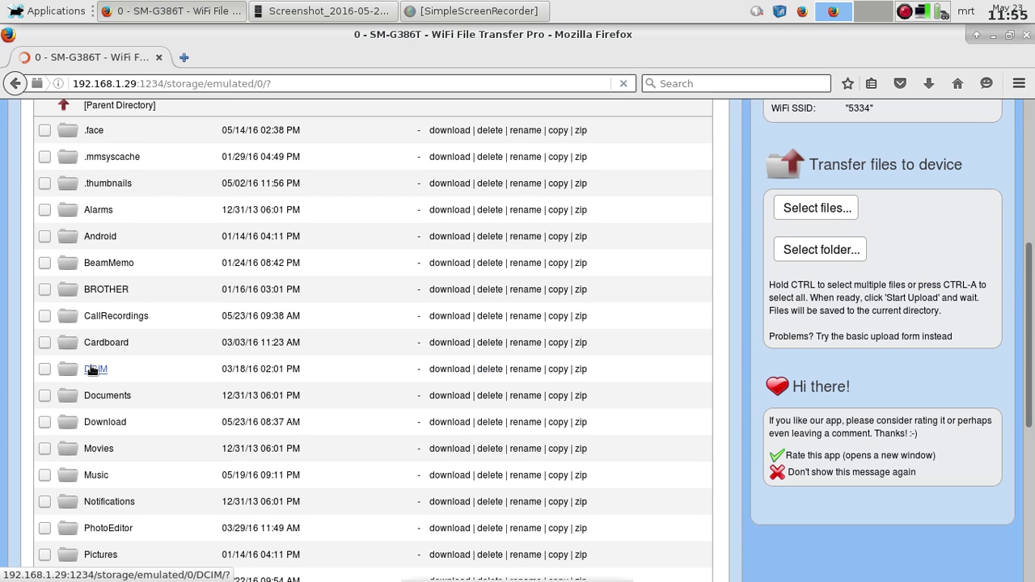
click(93, 368)
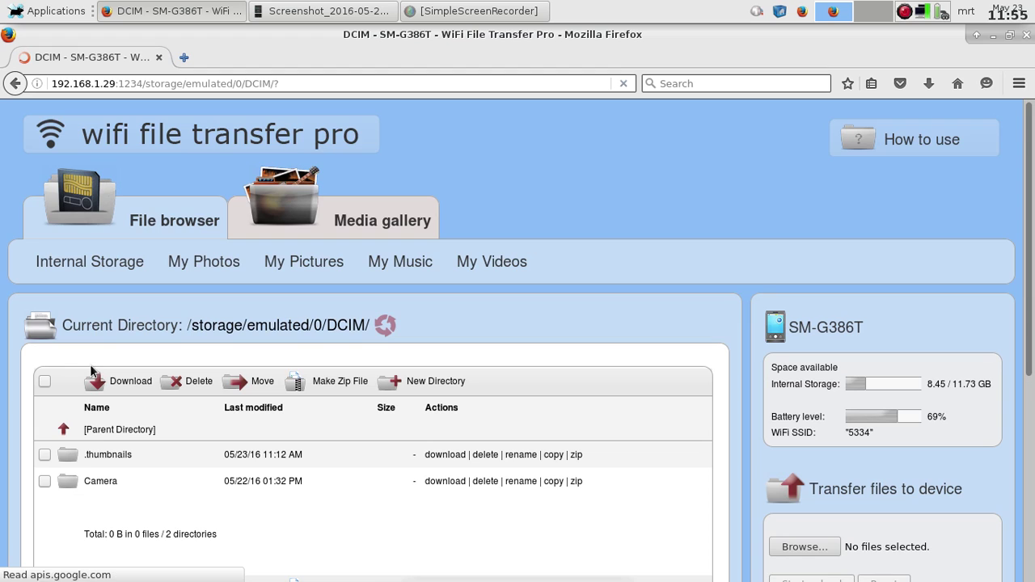
click(93, 482)
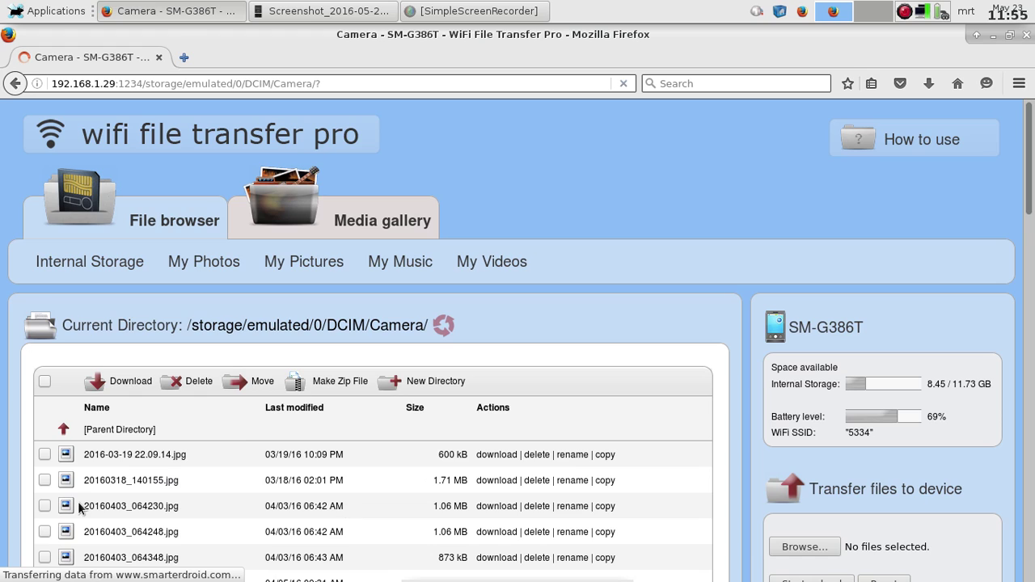
View the photo 20160403_064248.jpg, return to the Camera folder and look at the link options for that file.
click(137, 531)
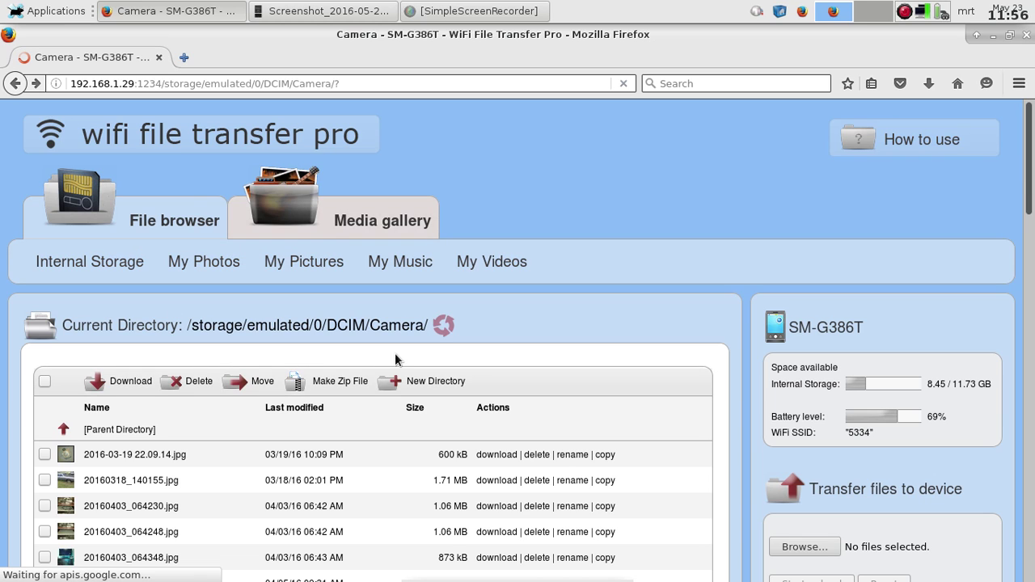
right_click(133, 538)
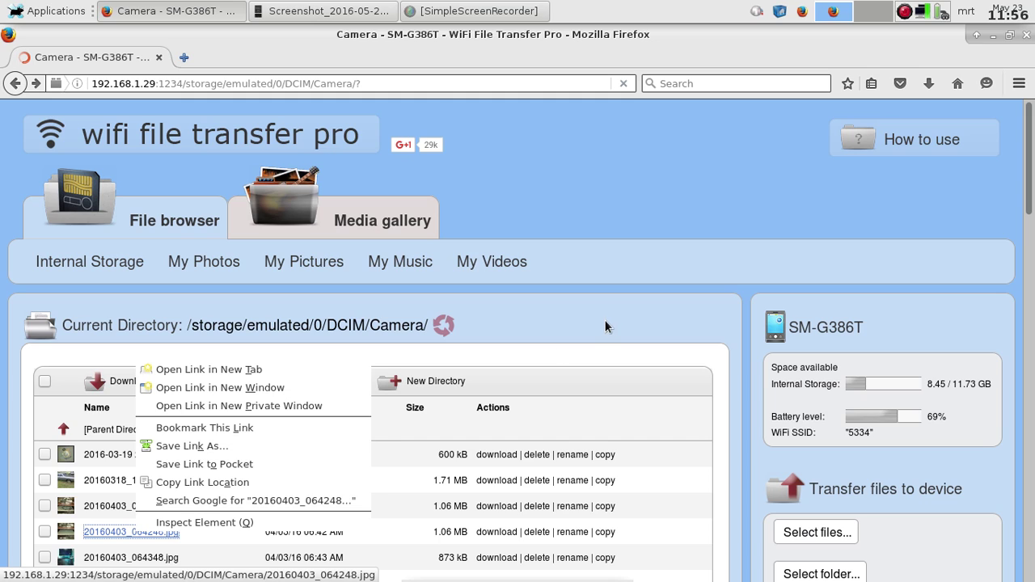
click(448, 332)
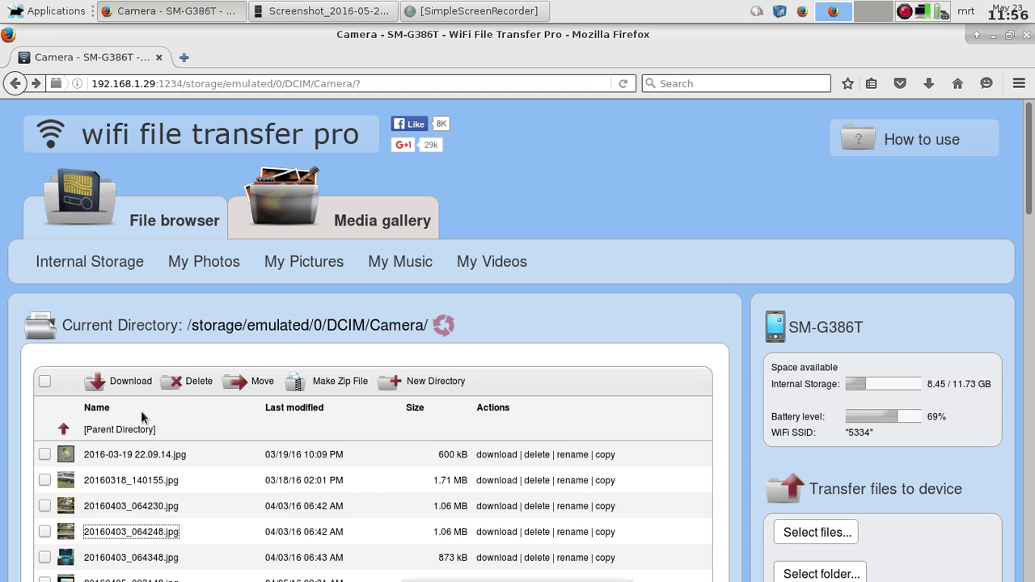
Sort the Camera folder by last modified date, newest first, and look through the sorted files.
click(293, 411)
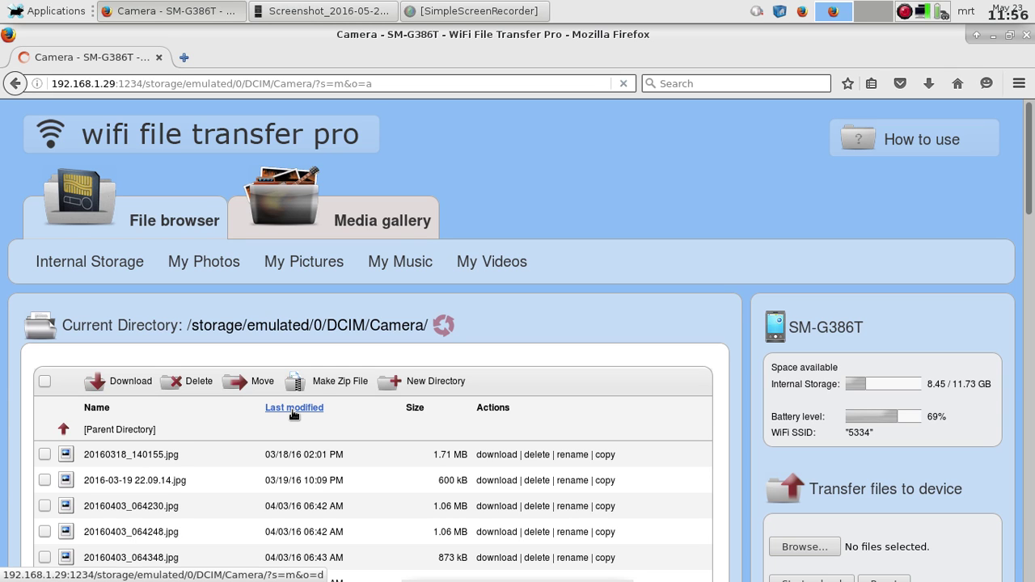
click(292, 410)
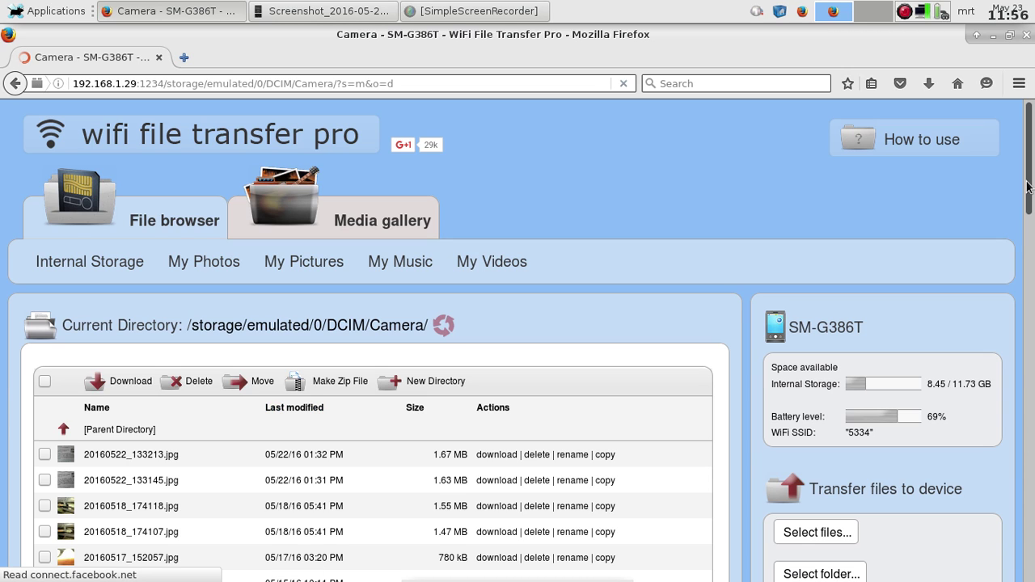
scroll(1030, 210, down, 3)
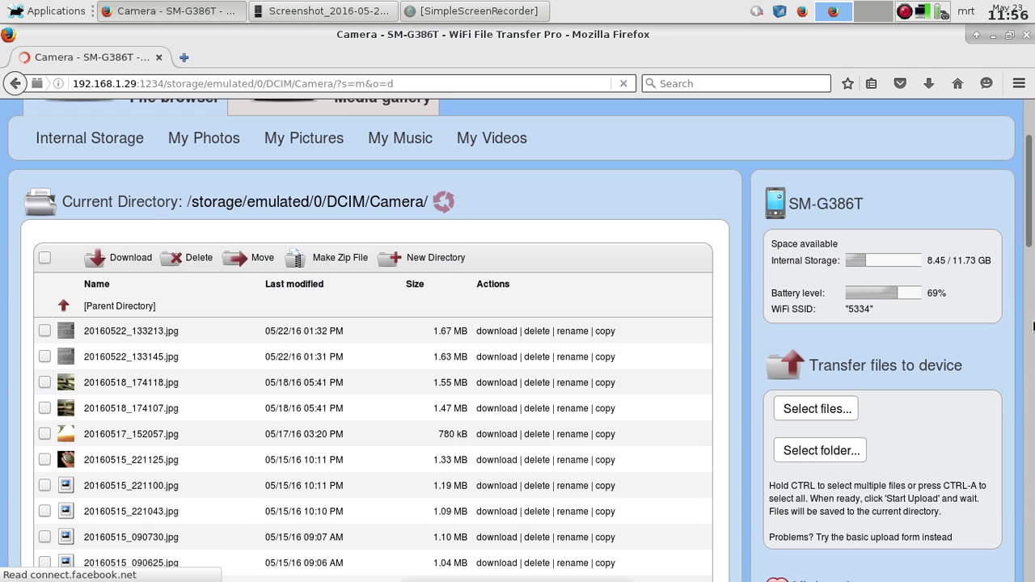
scroll(692, 338, down, 10)
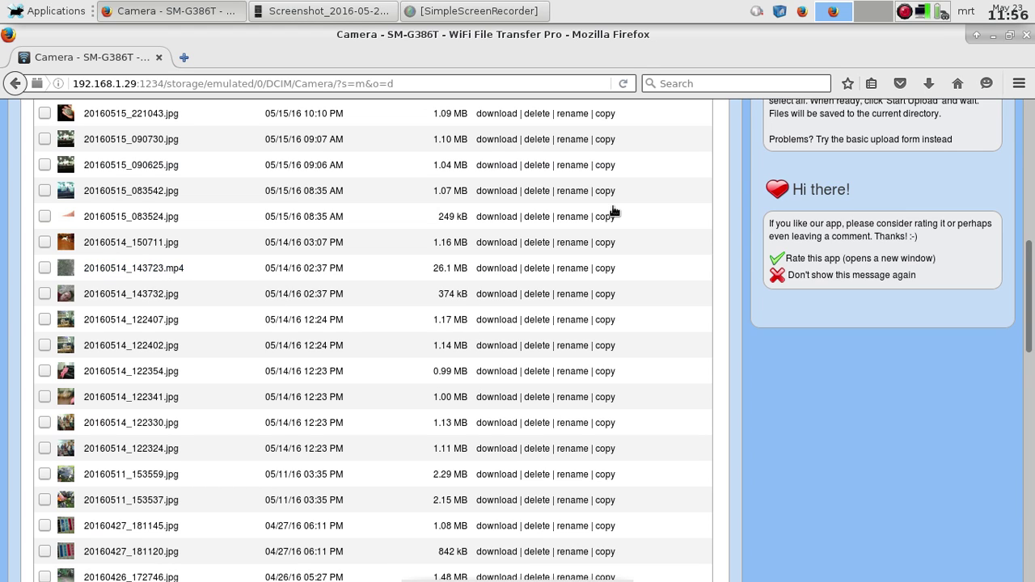
click(1026, 143)
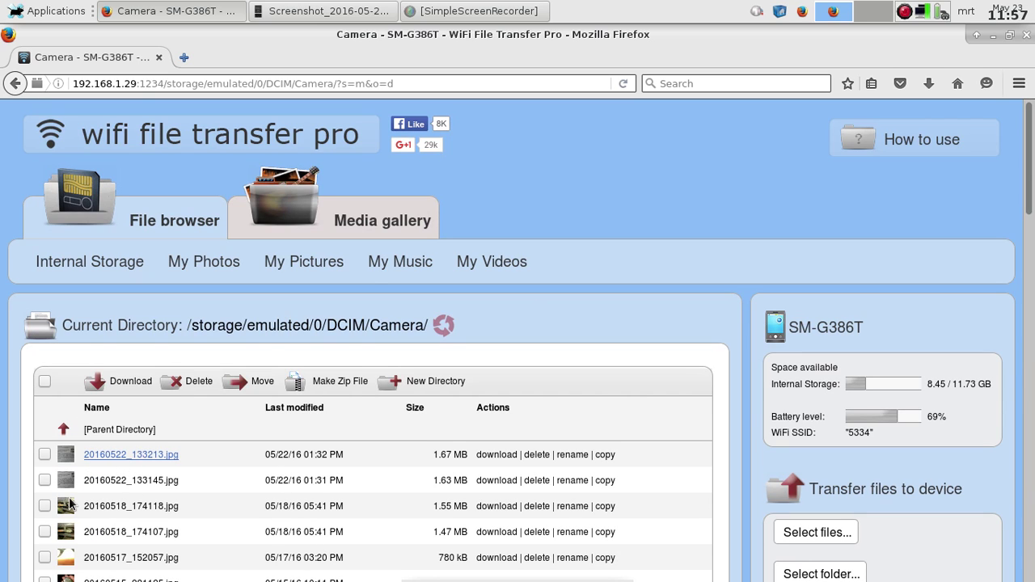
Select all files in the Camera folder and clear the selection again.
click(46, 381)
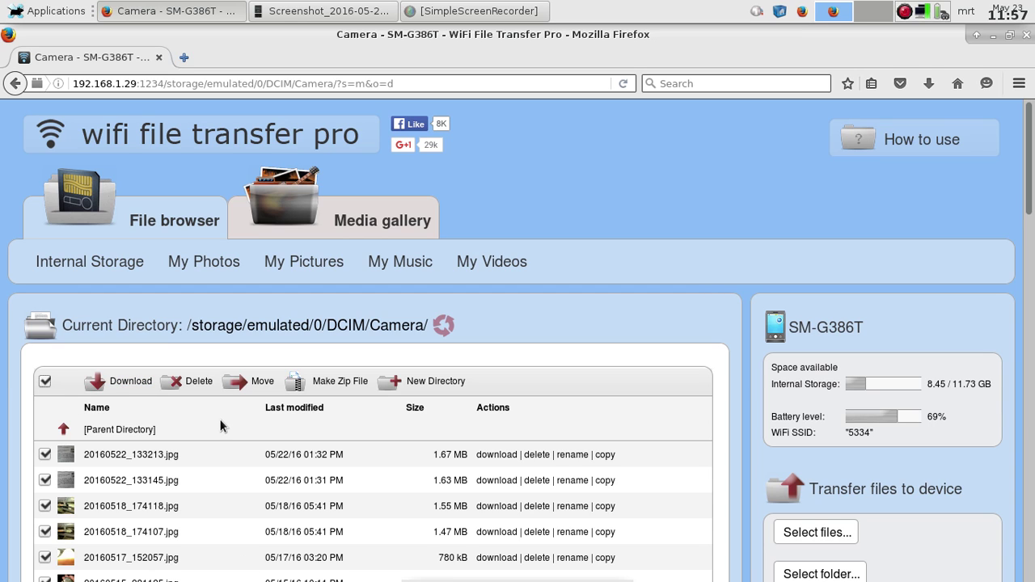
click(44, 382)
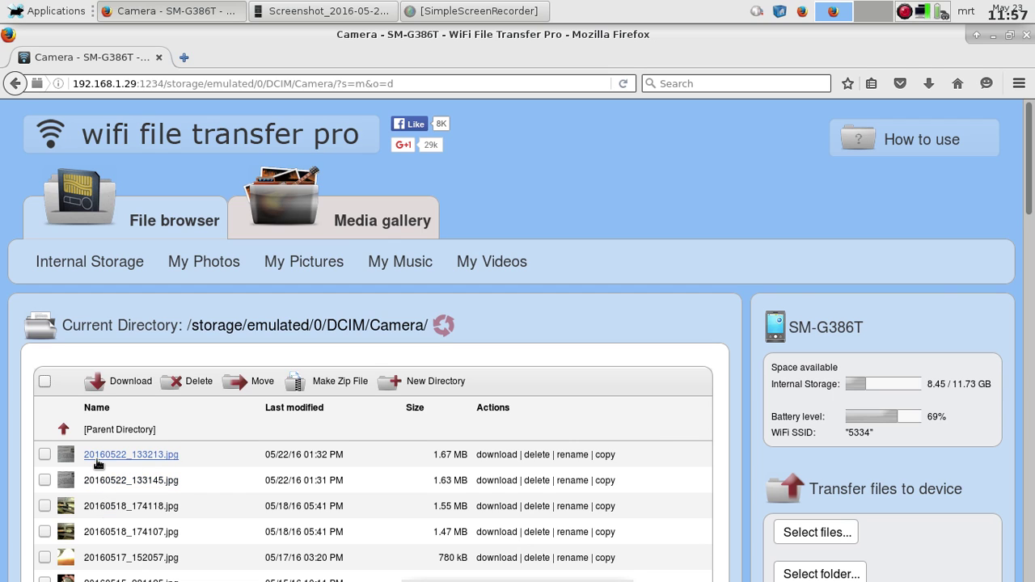
View the photo 20160517_152057.jpg and delete it from the Camera folder.
click(119, 559)
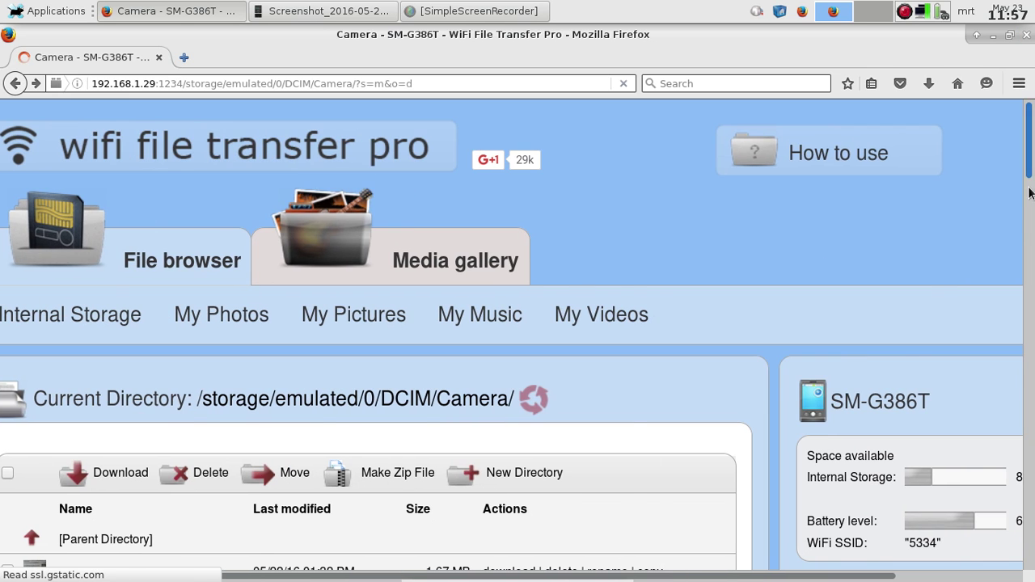
scroll(1032, 229, down, 4)
scroll(1032, 229, down, 5)
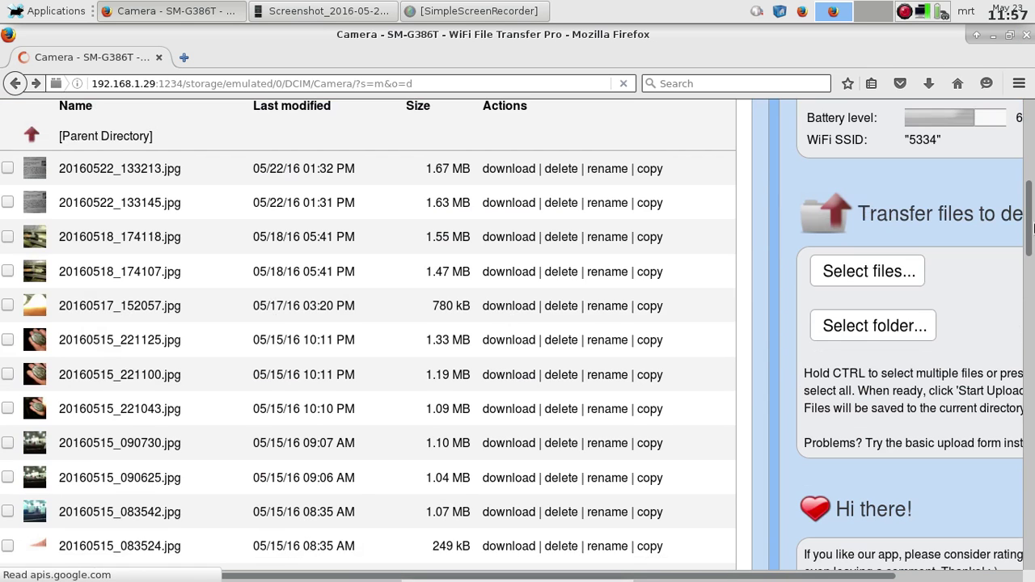
click(7, 306)
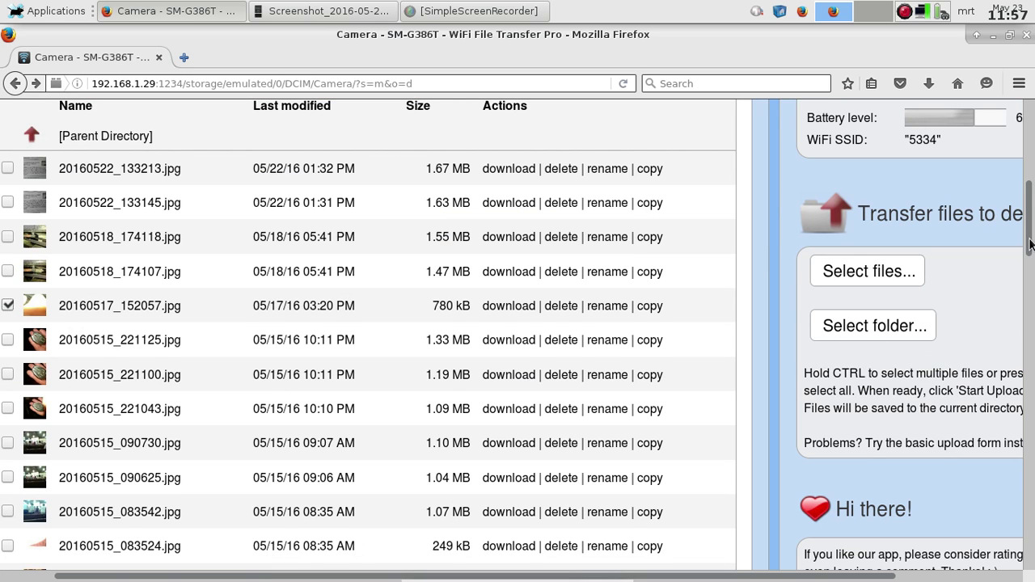
scroll(162, 257, up, 3)
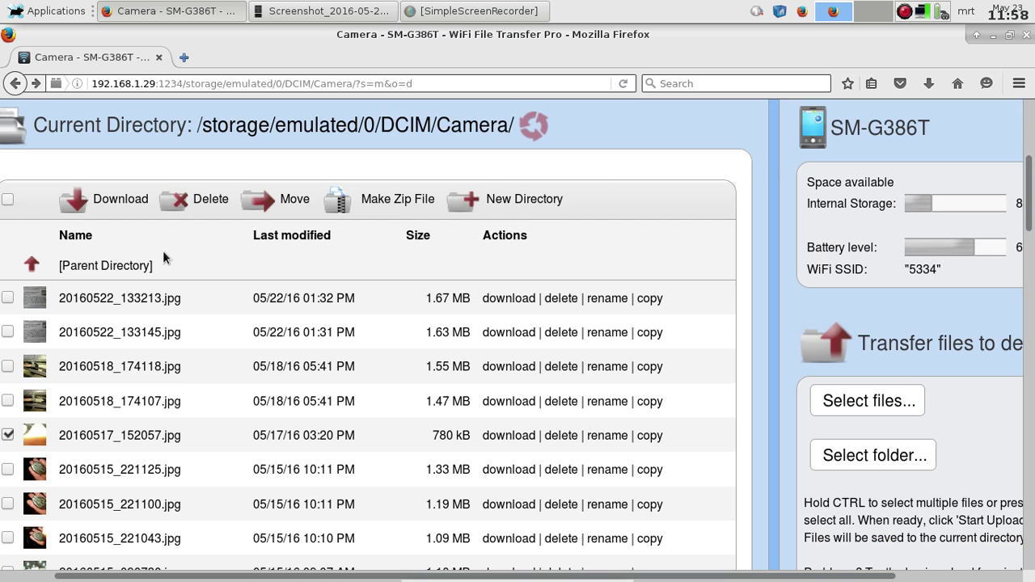
click(199, 202)
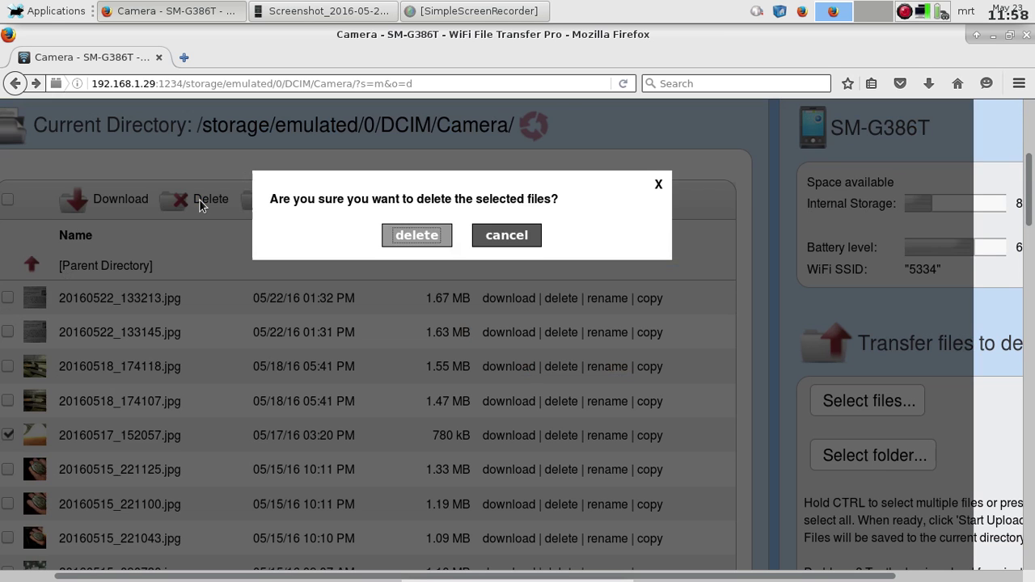
click(425, 235)
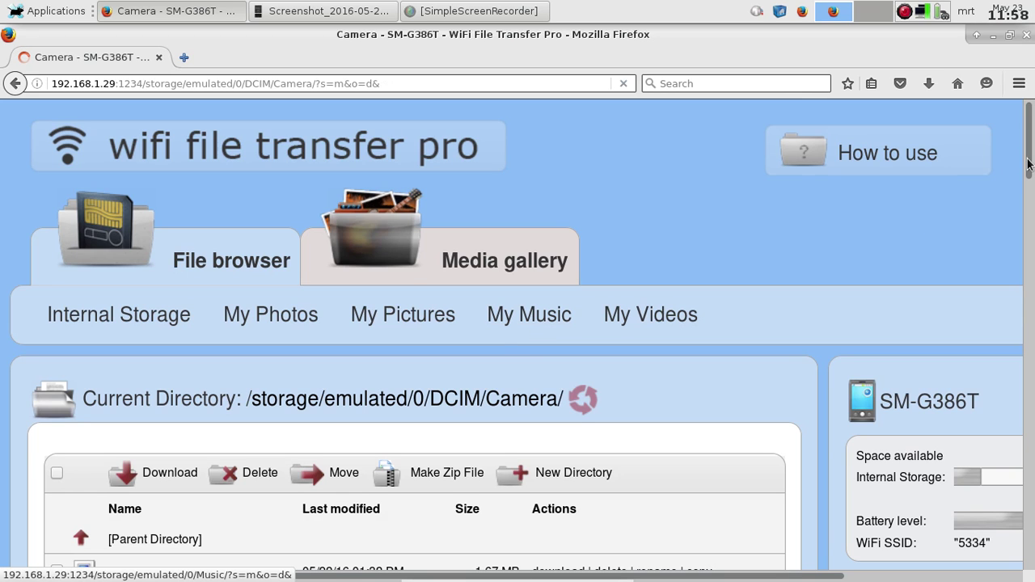
Save the photo 20160515_221125.jpg from the Camera folder to the computer's Pictures folder under its existing name.
scroll(1032, 229, down, 6)
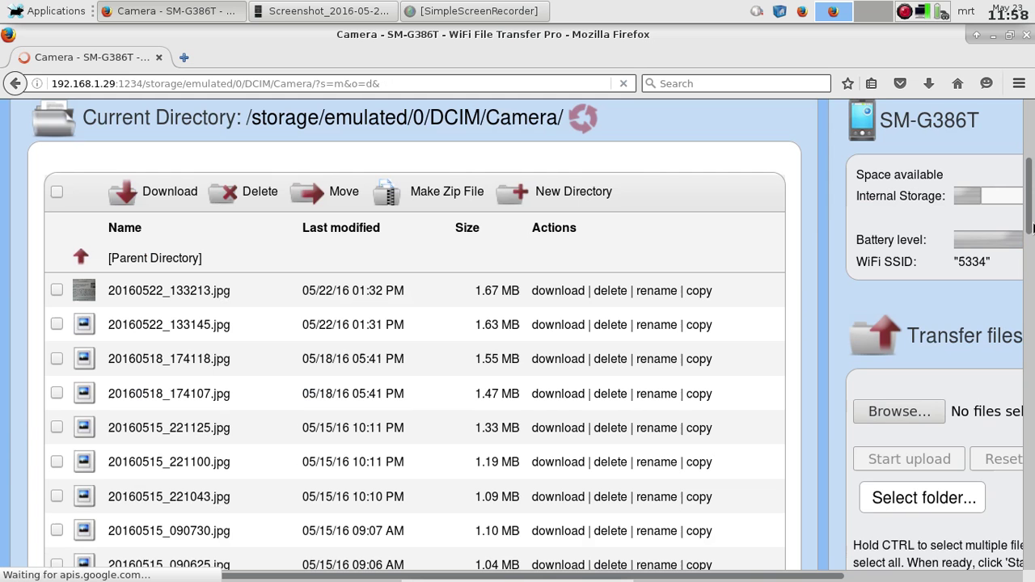
scroll(1033, 229, down, 1)
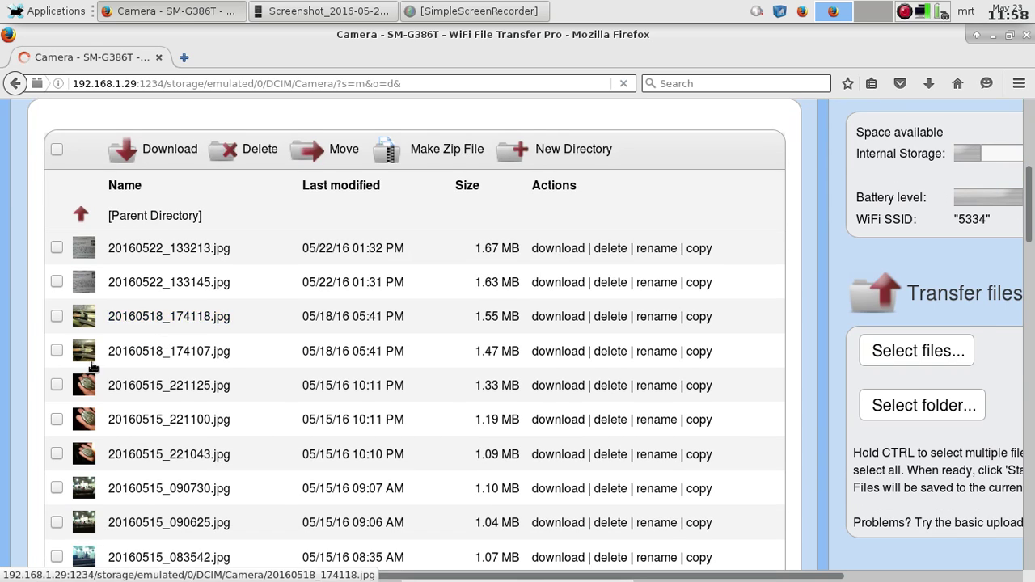
right_click(166, 387)
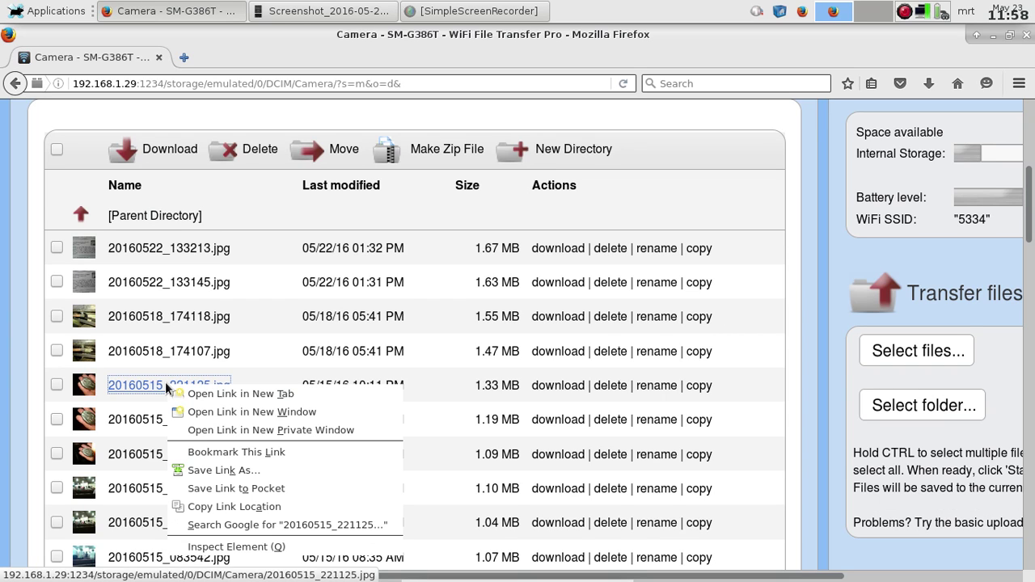
click(224, 470)
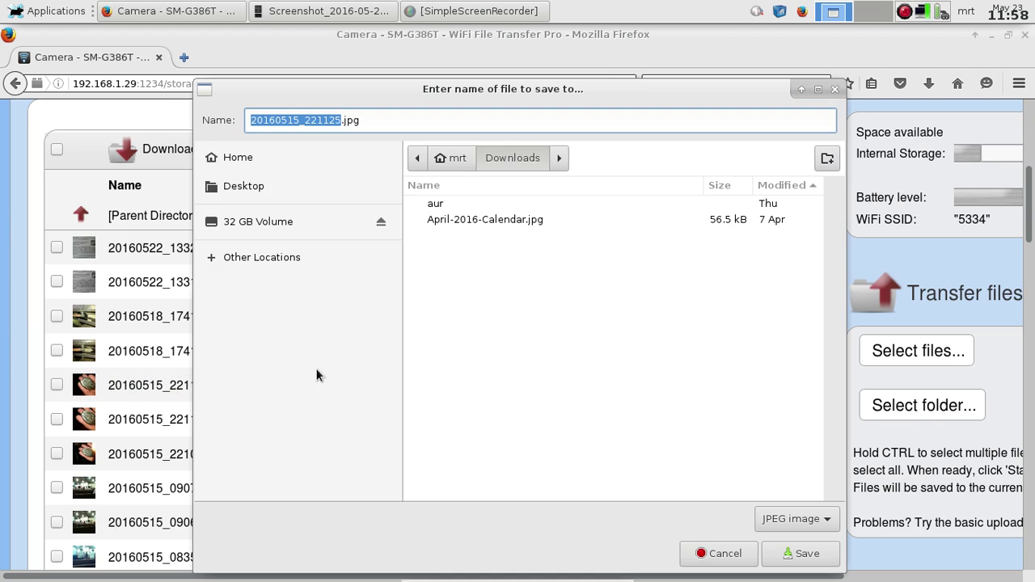
click(457, 158)
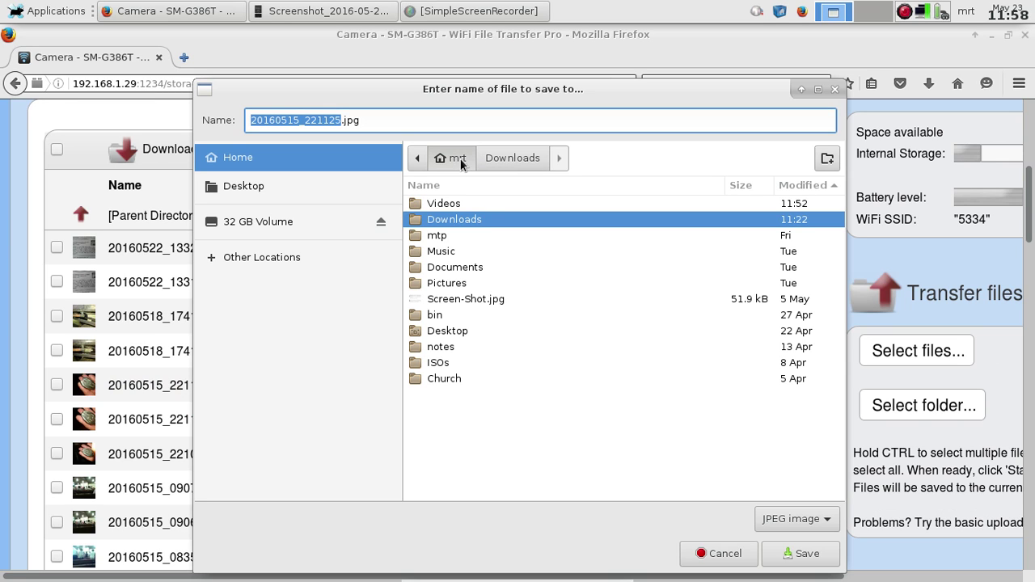
click(446, 285)
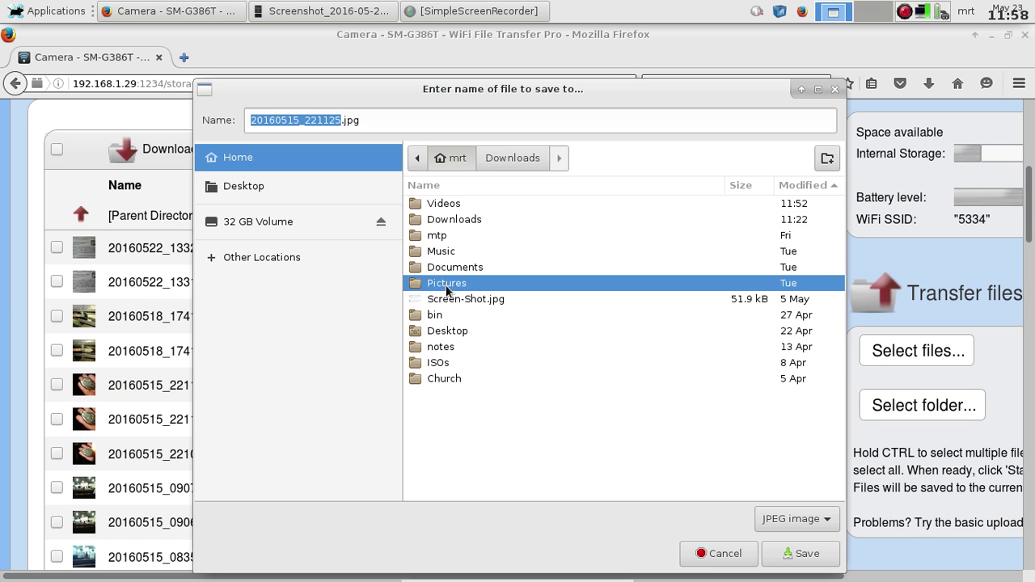
double_click(446, 286)
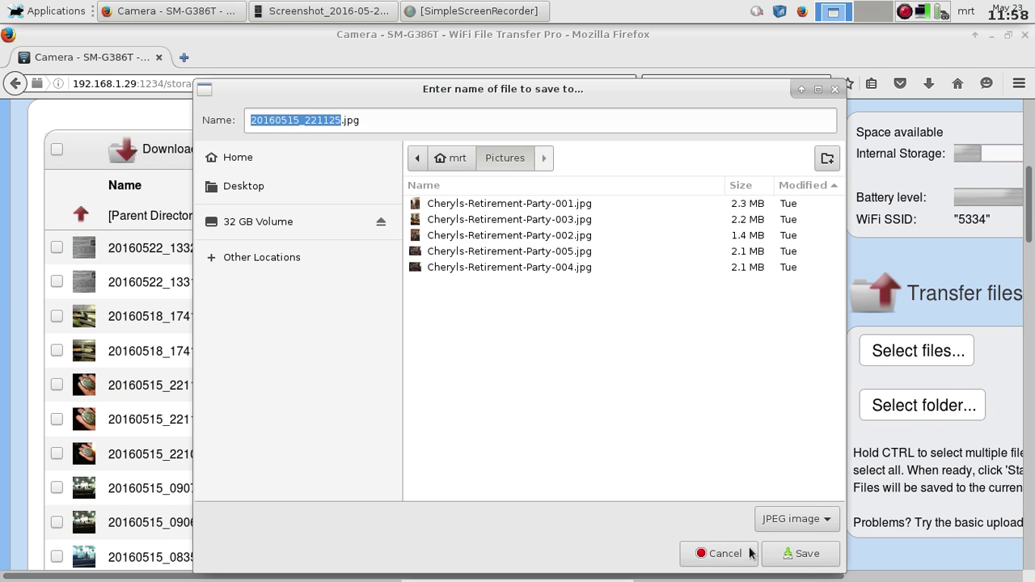
click(800, 554)
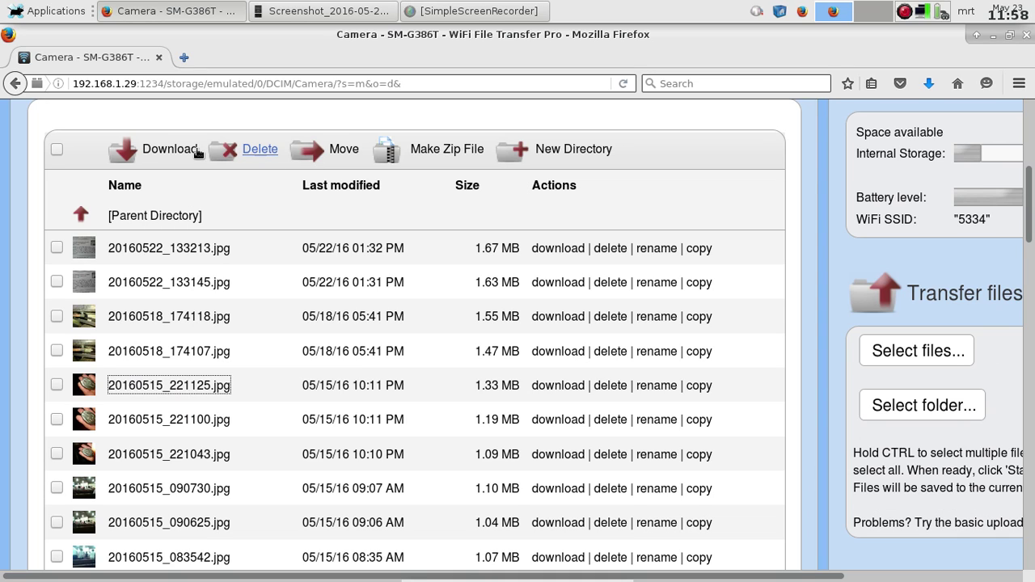
Leave the Camera folder for the phone's internal storage and open its Music folder to view the contents.
click(142, 216)
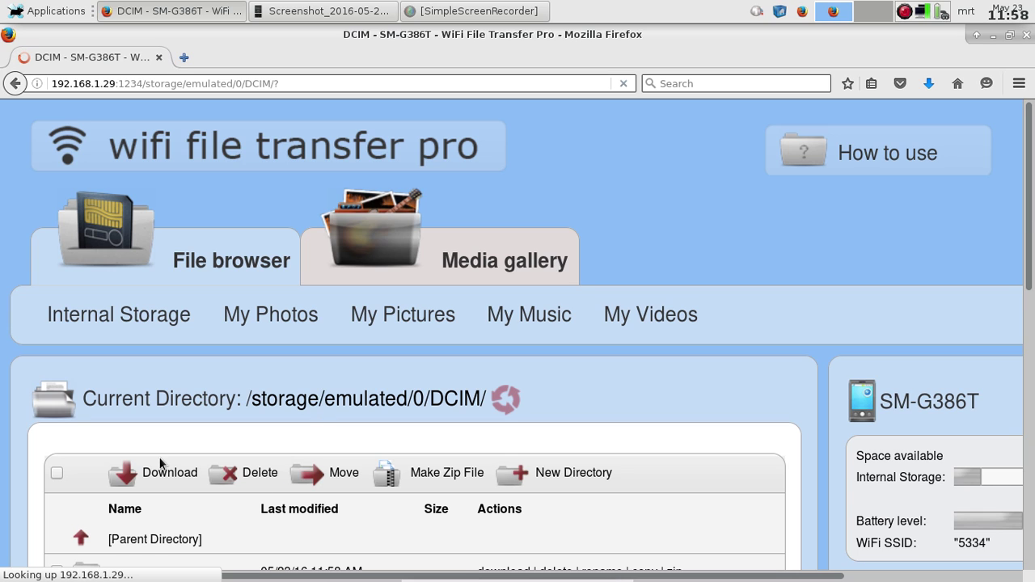
click(122, 323)
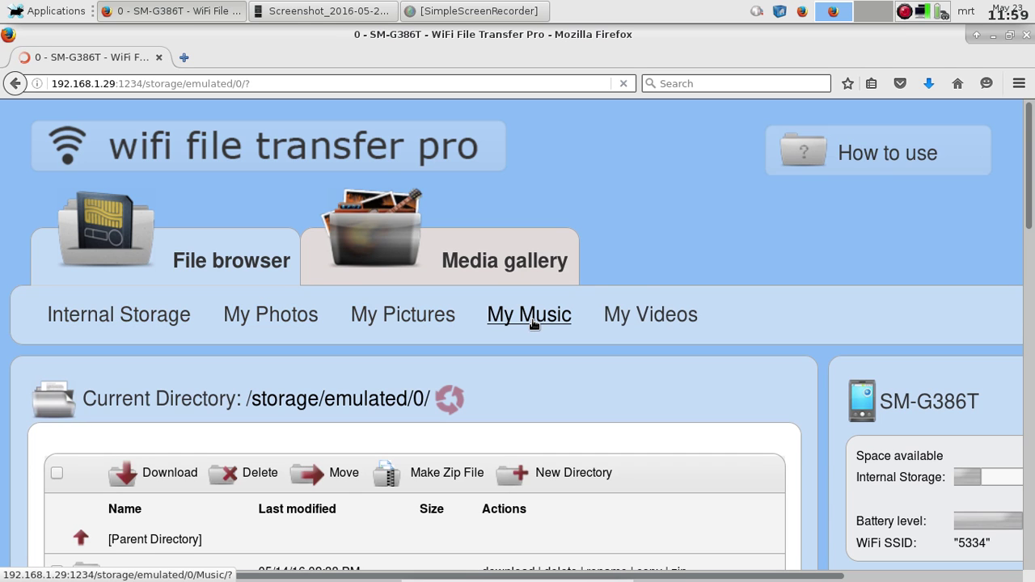
click(532, 324)
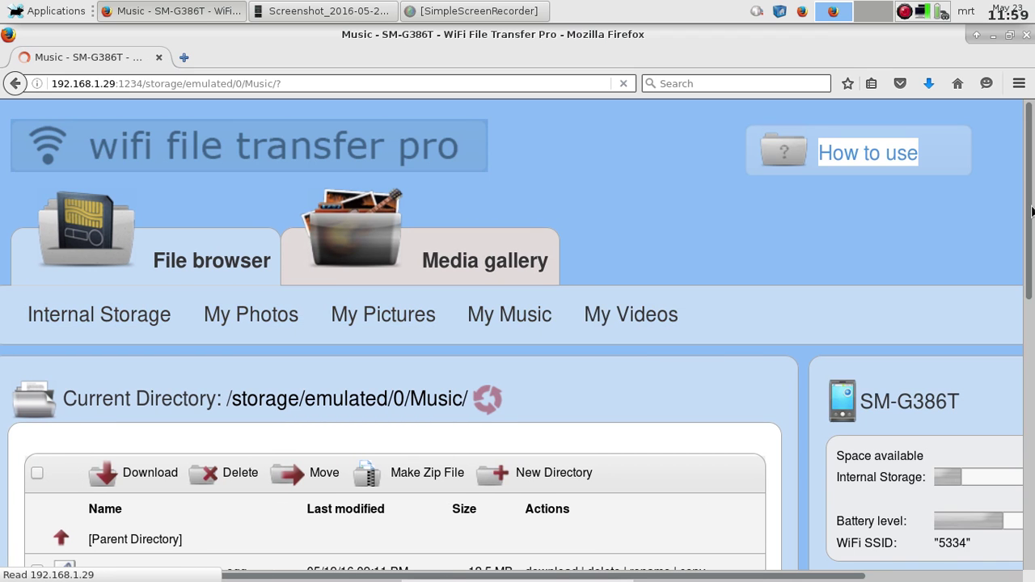
drag(1032, 215, 1032, 264)
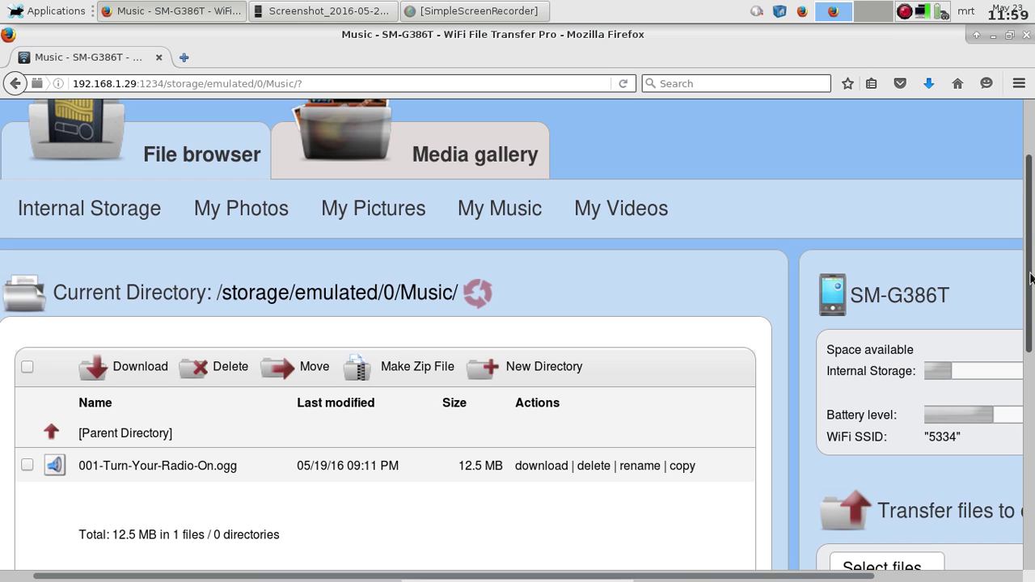
drag(1031, 303, 1031, 348)
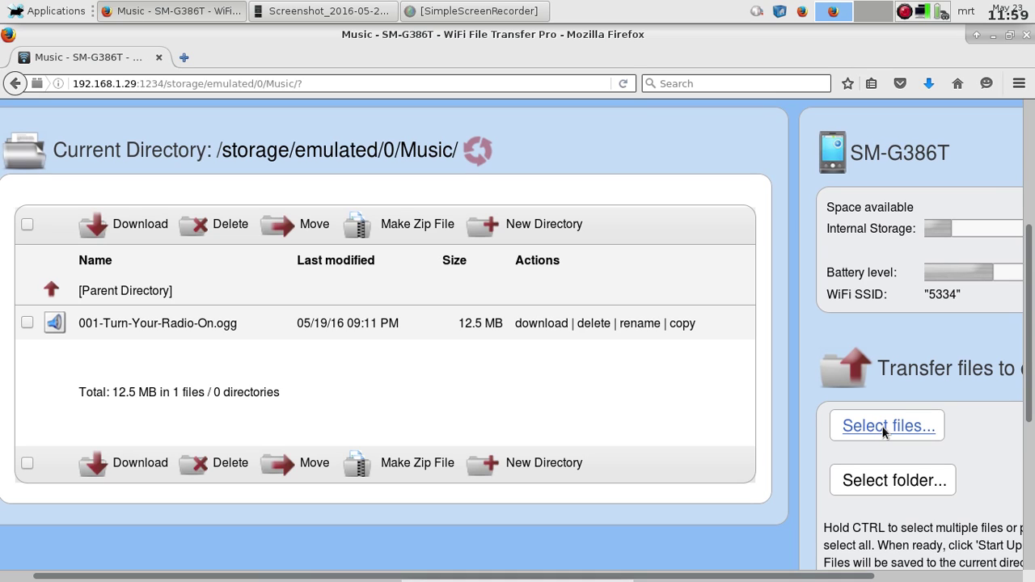
Choose all the MP3 files in the computer's Music folder for transfer to the phone's Music directory.
click(883, 432)
click(881, 426)
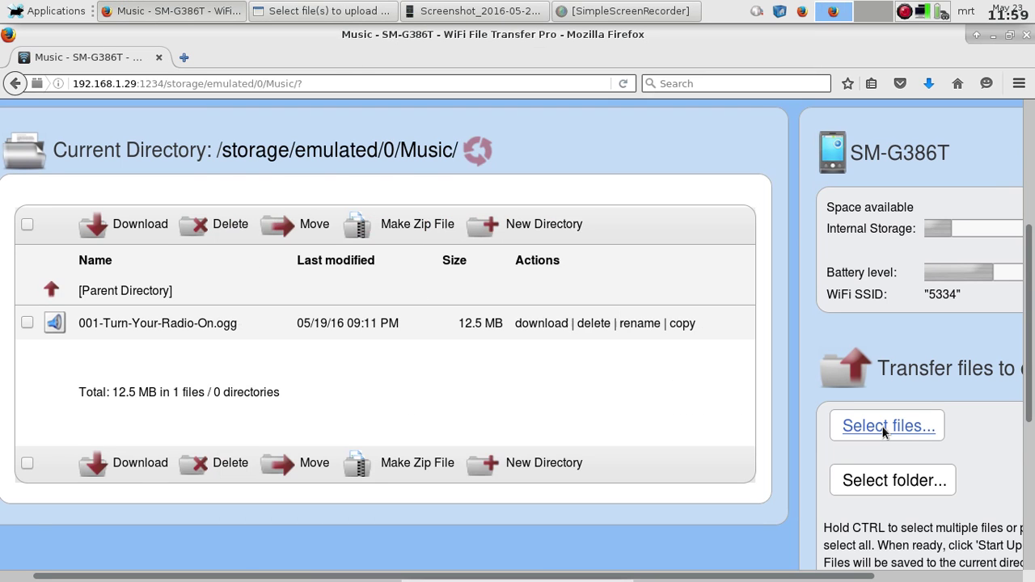
scroll(881, 425, left, 1)
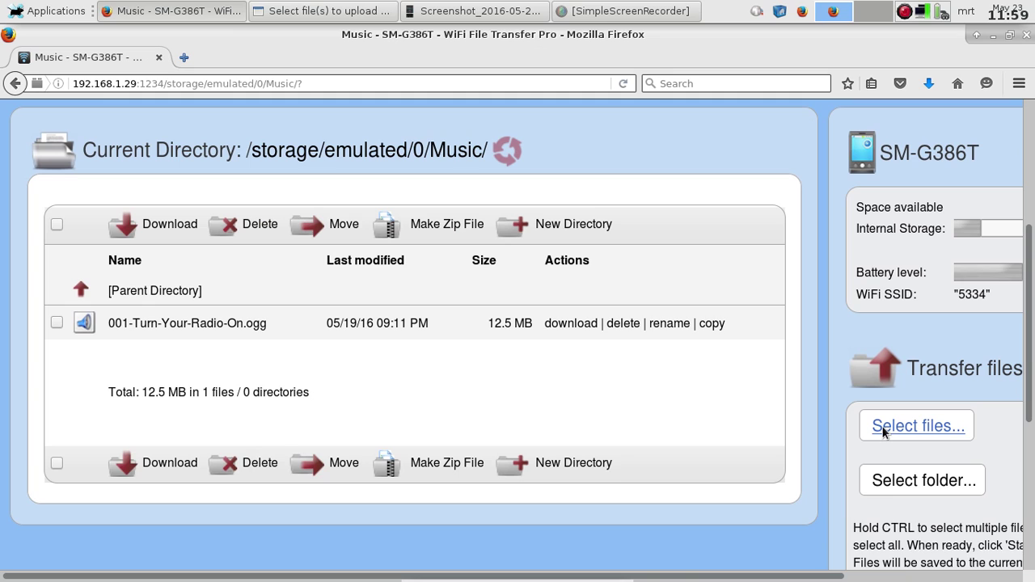
click(338, 12)
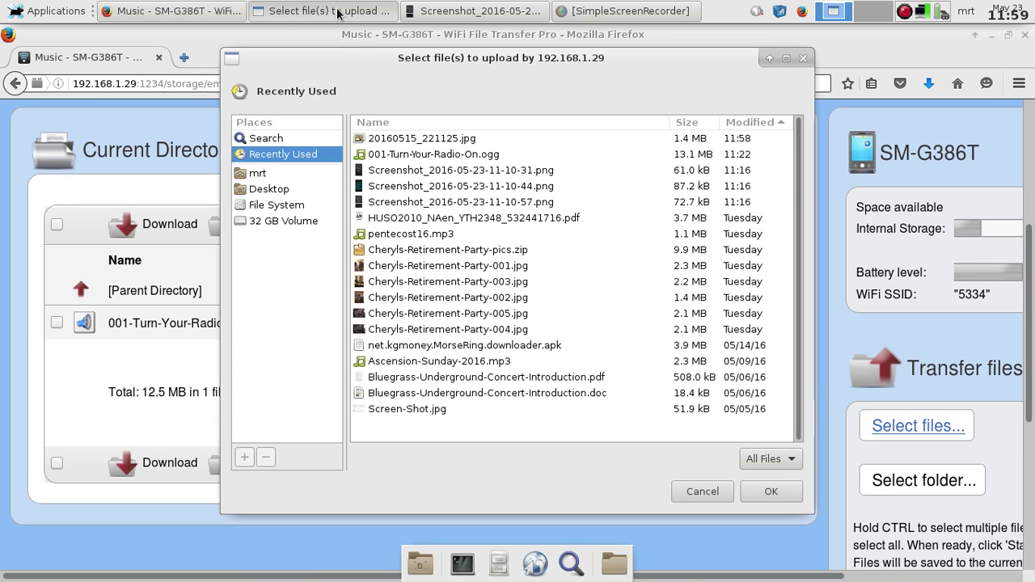
click(253, 174)
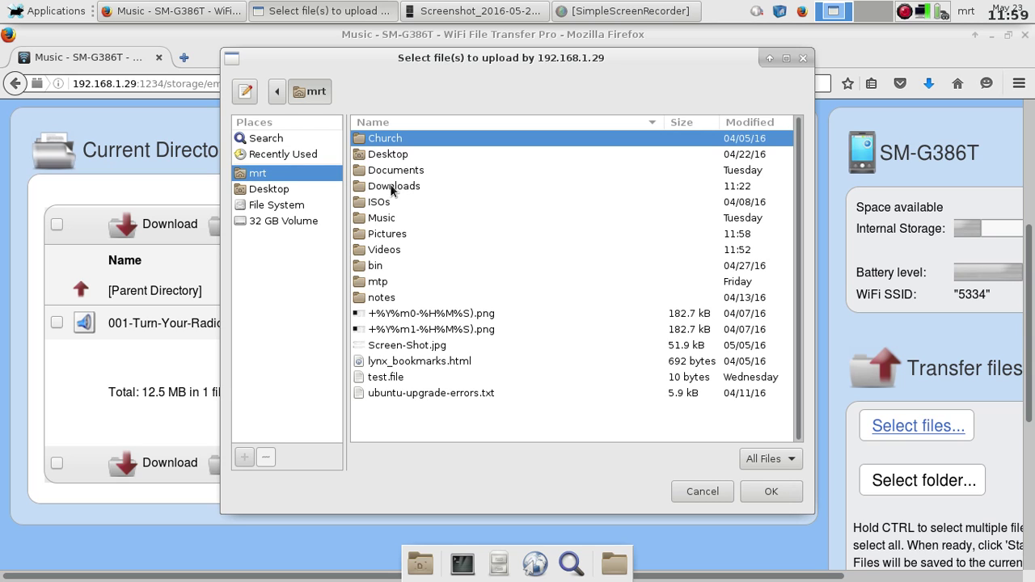
double_click(385, 218)
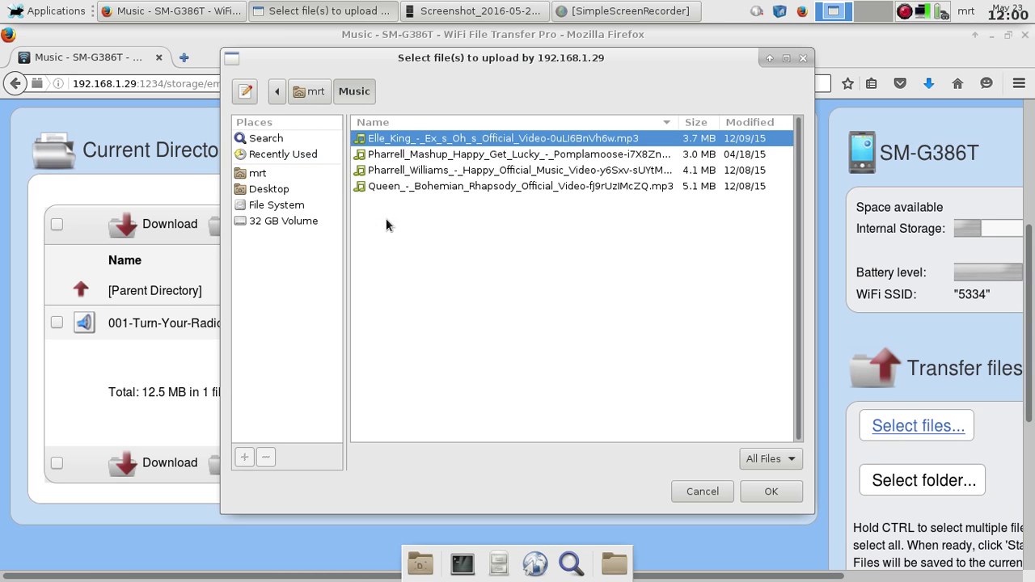
key(ctrl+a)
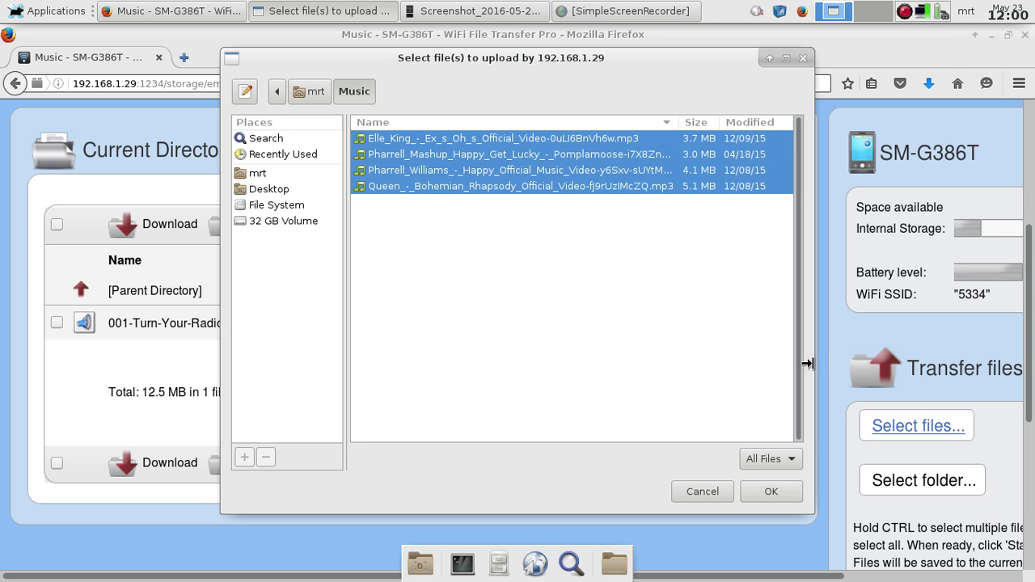
click(772, 491)
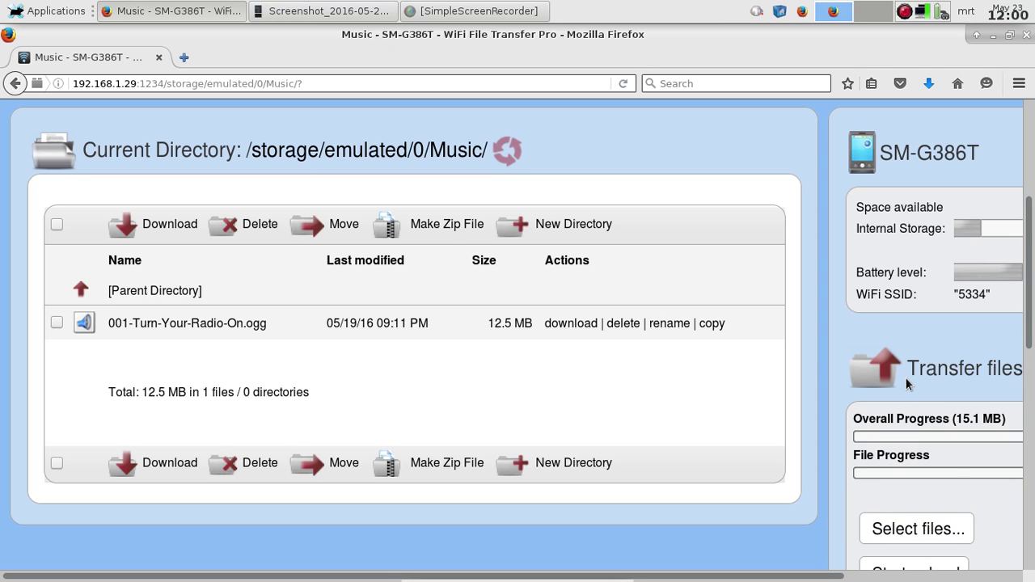
Review the queued MP3 files and upload them to the phone's Music folder without overwriting existing files.
scroll(906, 383, right, 1)
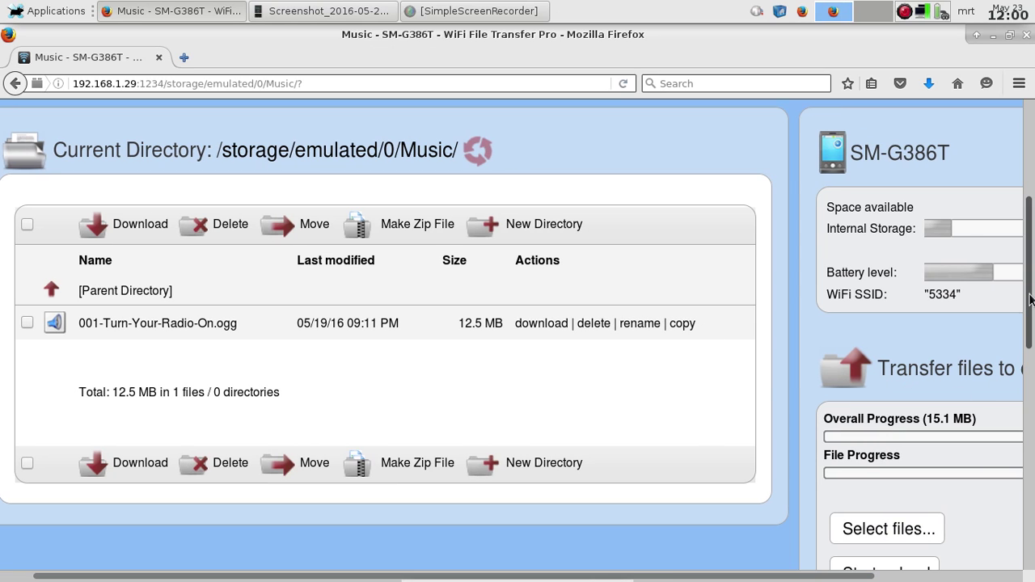
scroll(1029, 299, down, 5)
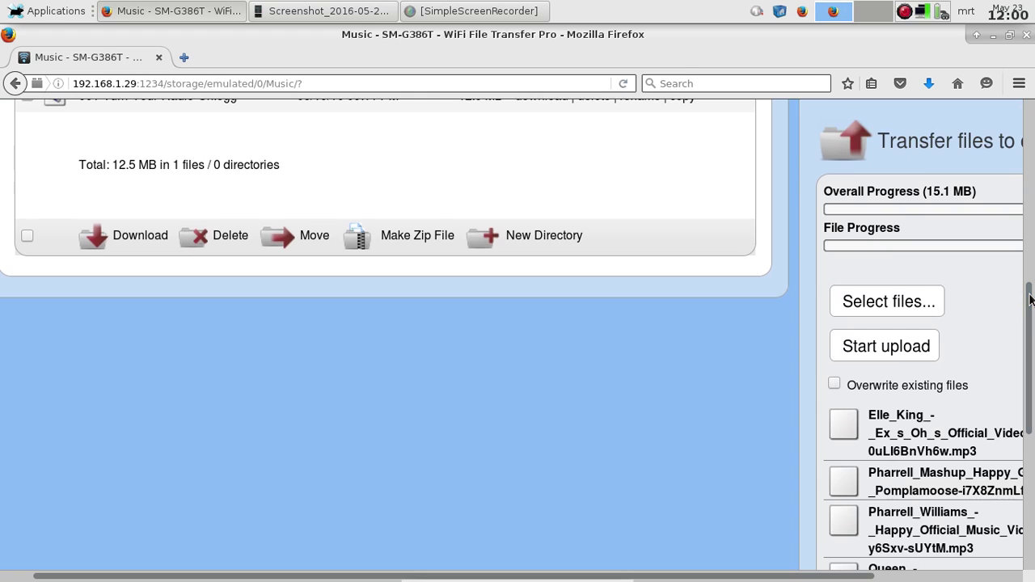
scroll(1029, 299, down, 1)
scroll(1029, 299, down, 2)
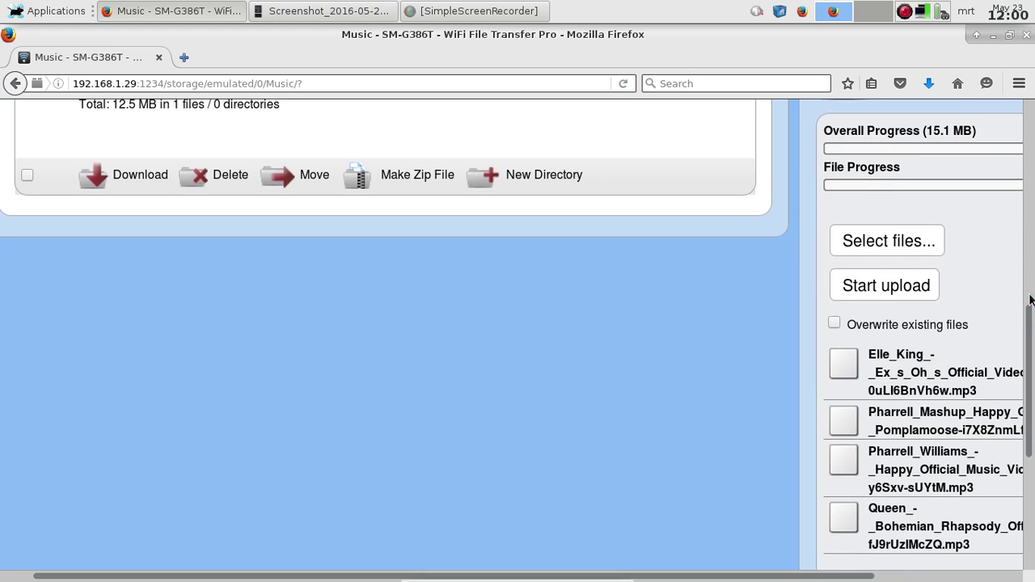
scroll(1029, 299, up, 2)
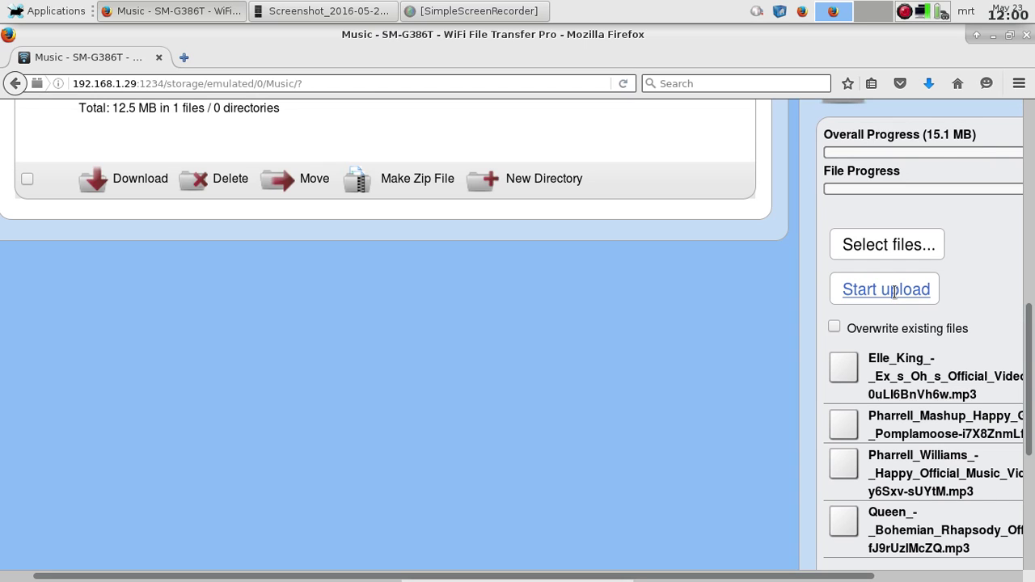
click(893, 290)
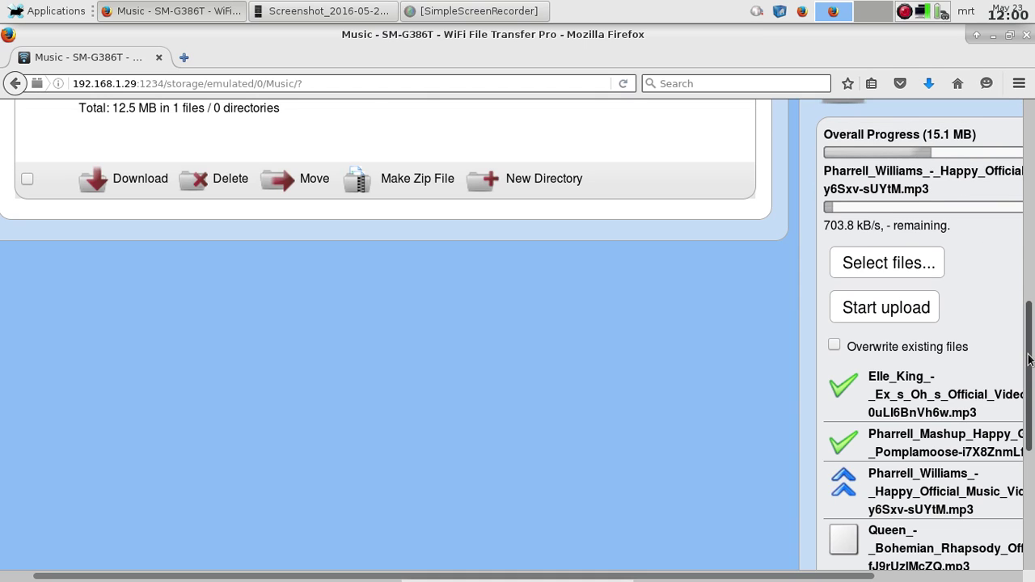
drag(1029, 359, 1029, 327)
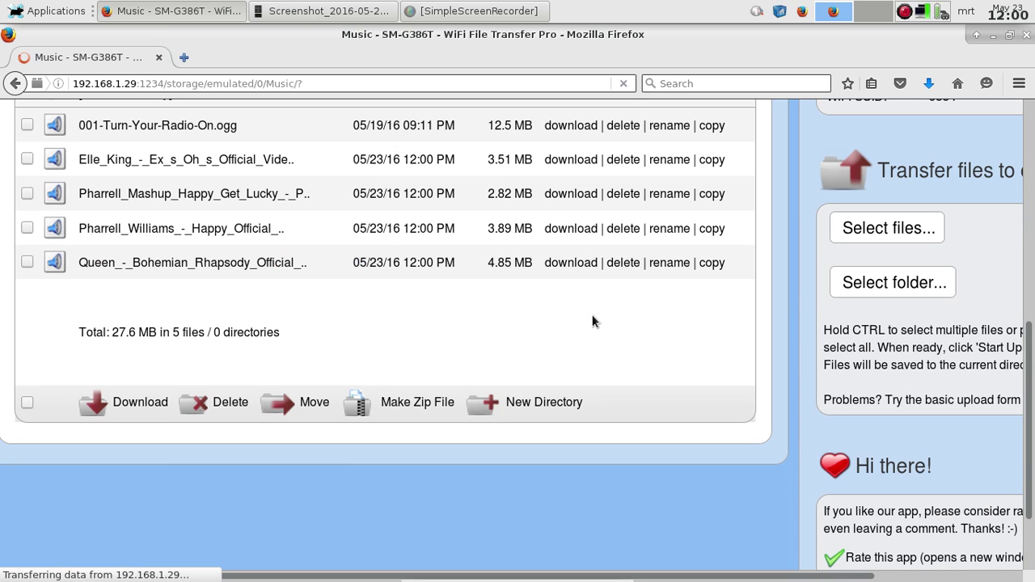
Select all files in the phone's Music folder and delete them, confirming the deletion.
click(1030, 127)
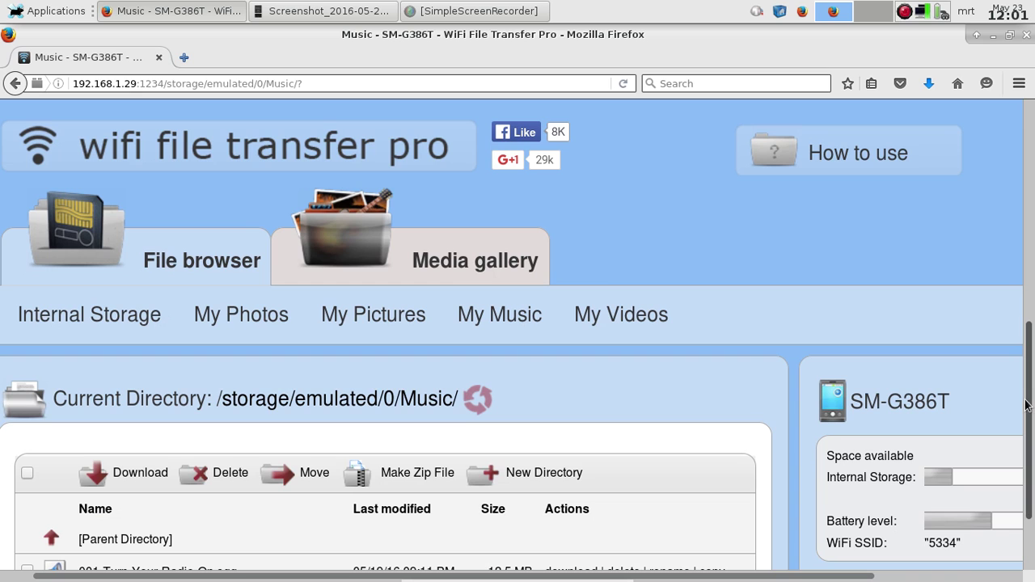
drag(1032, 418, 1007, 348)
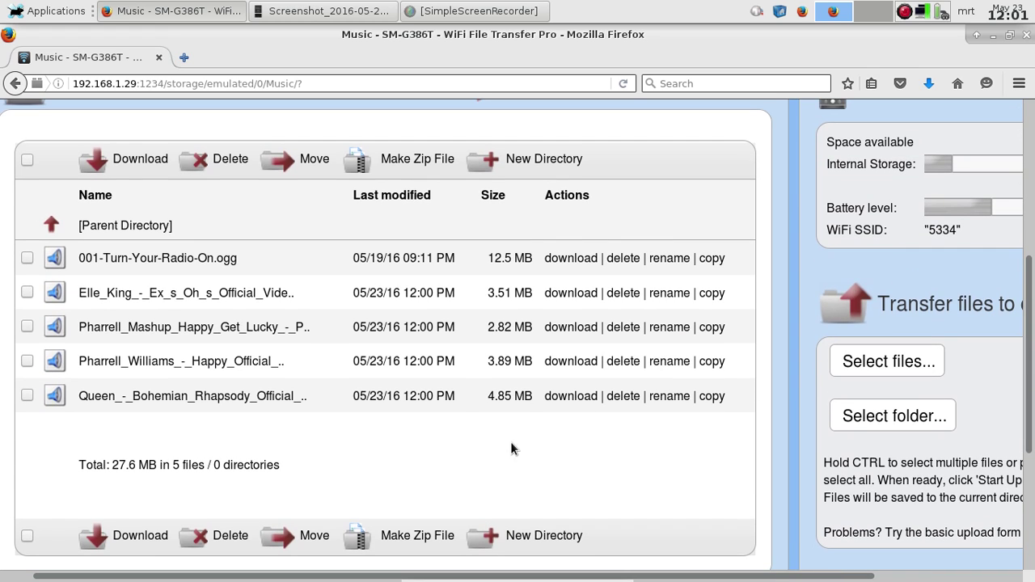
click(26, 160)
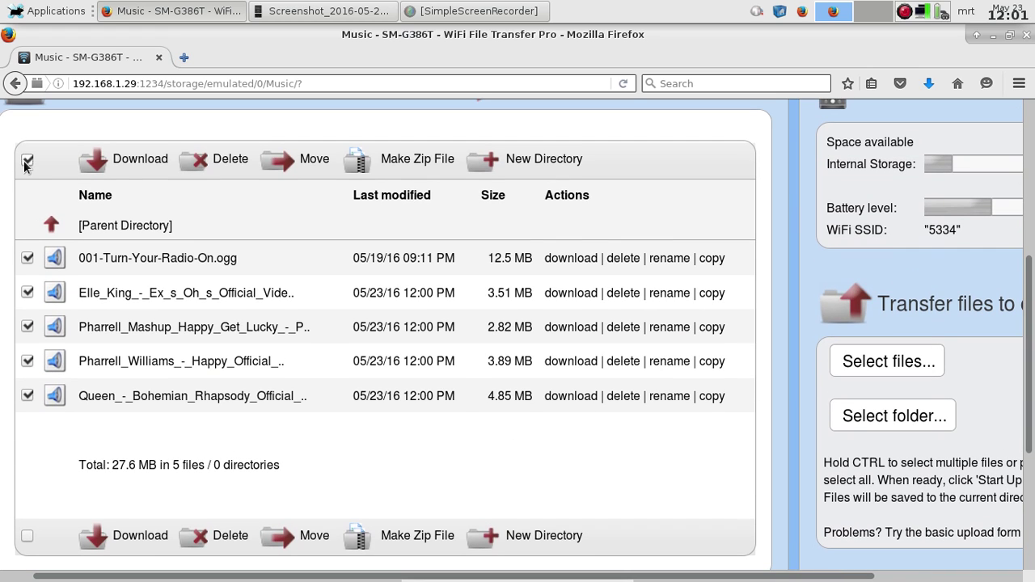
click(209, 162)
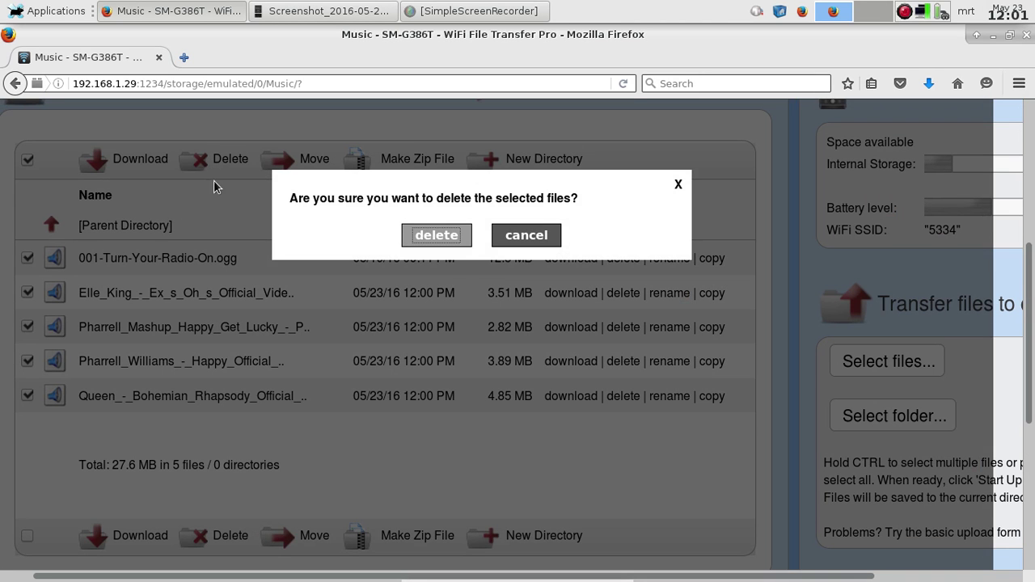
click(449, 235)
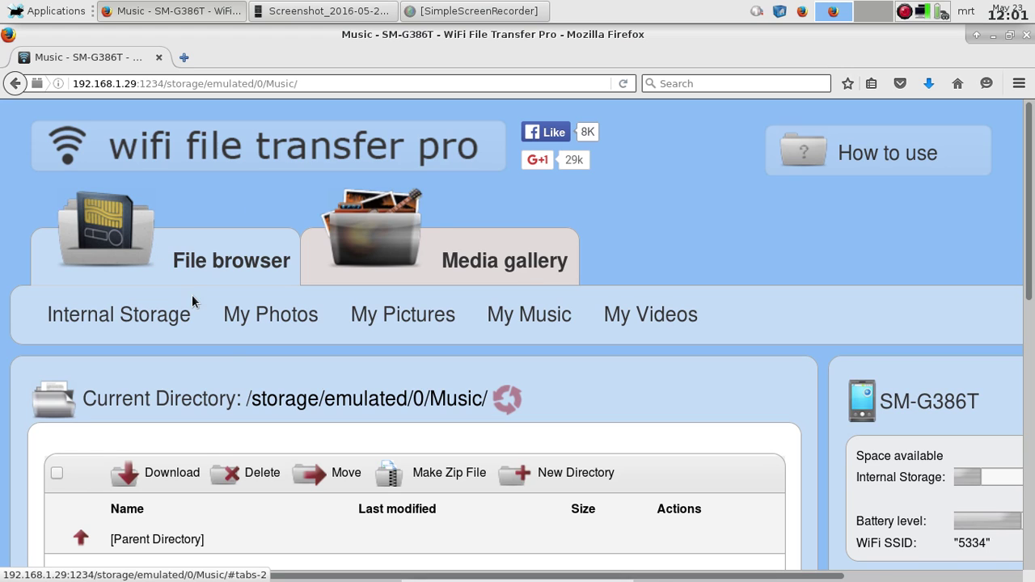
Open the phone's /storage/ directory from the current path and look through its folders.
click(282, 400)
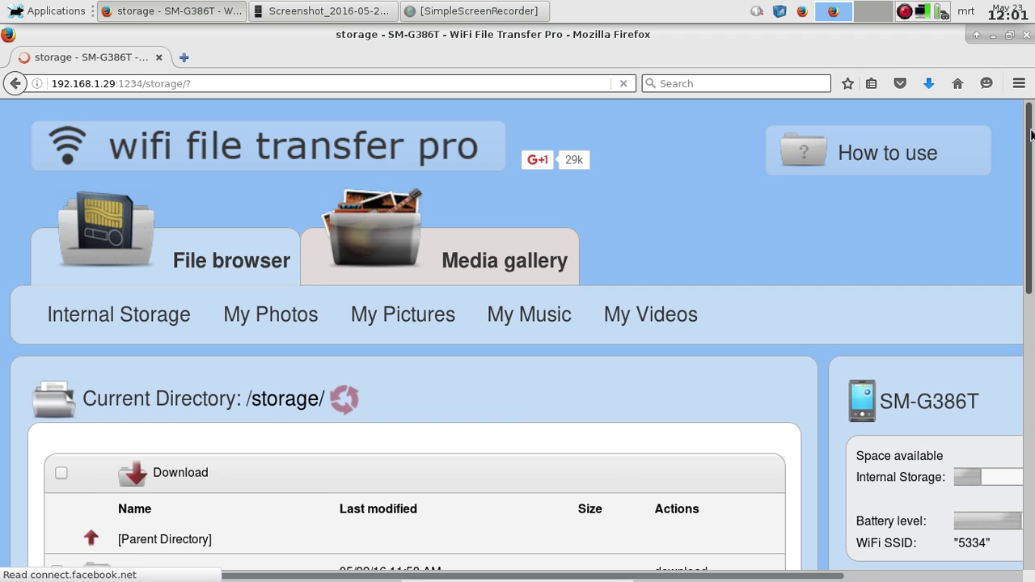
scroll(1033, 122, down, 3)
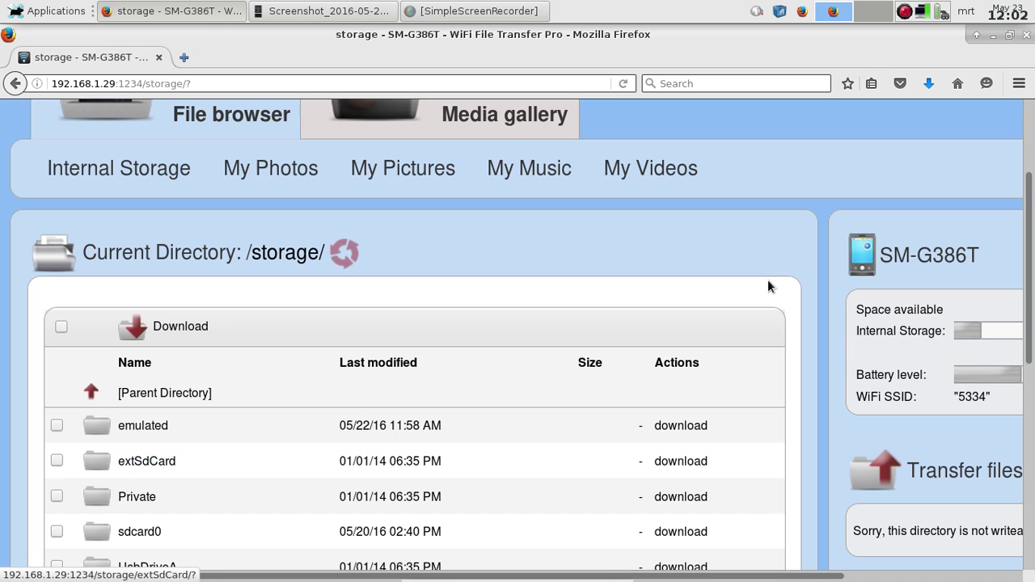
drag(1029, 245, 1030, 149)
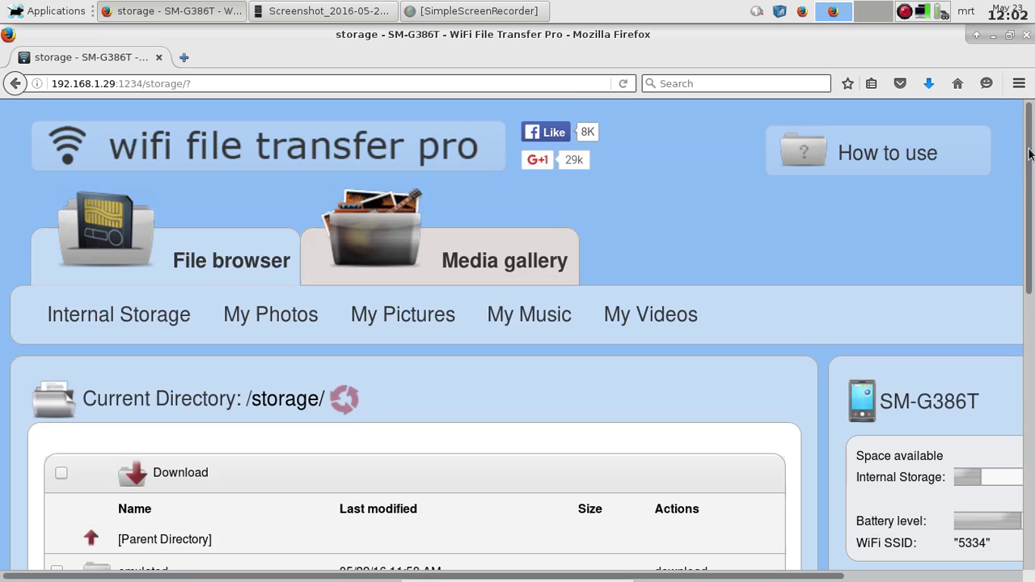